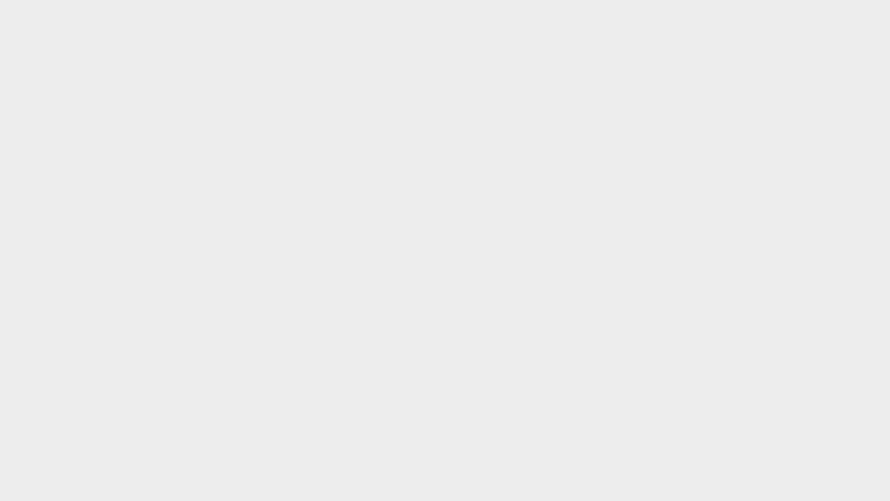
# - Create a 2000×2000 px, 300 ppi document and close Untitled-1
pyautogui.press('Tab')
pyautogui.press('Tab')
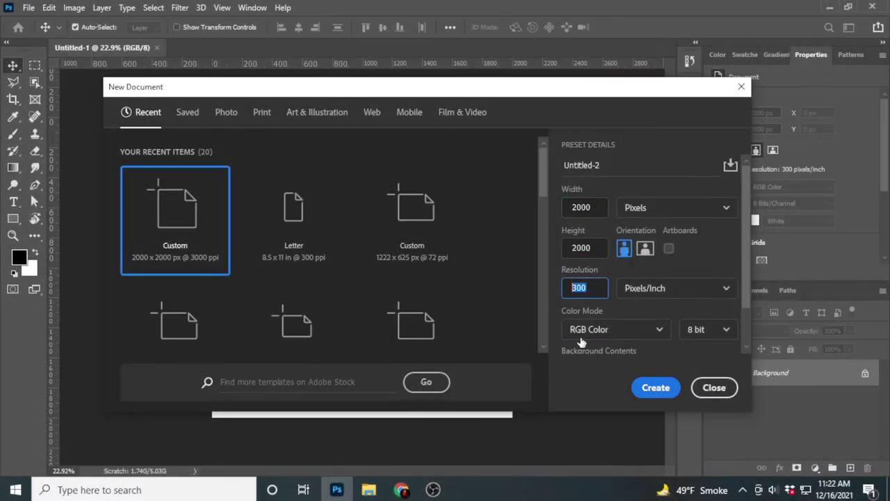
pyautogui.click(656, 387)
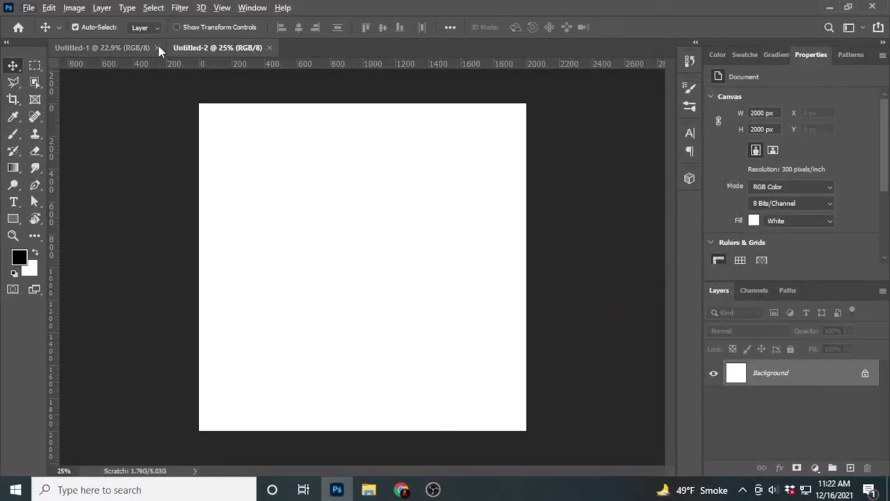
pyautogui.click(157, 48)
# - Place the pngegg (63) sunburst image as an embedded layer
pyautogui.click(27, 7)
pyautogui.click(55, 266)
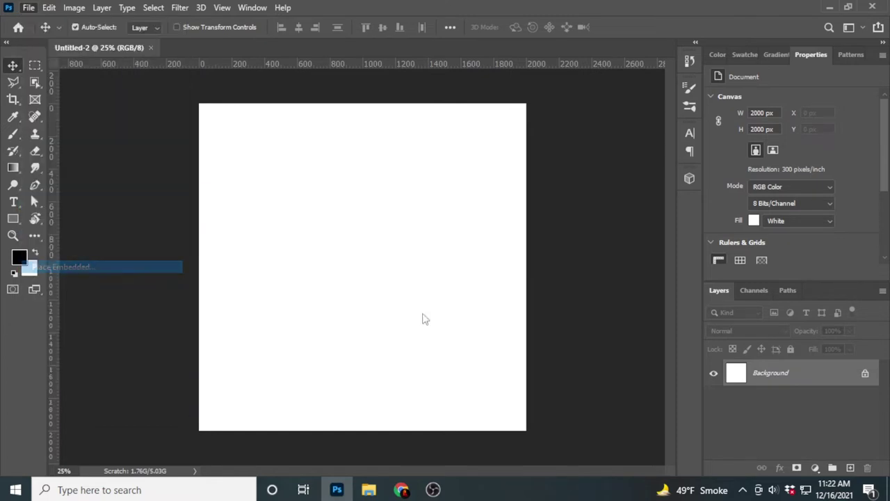
pyautogui.click(508, 347)
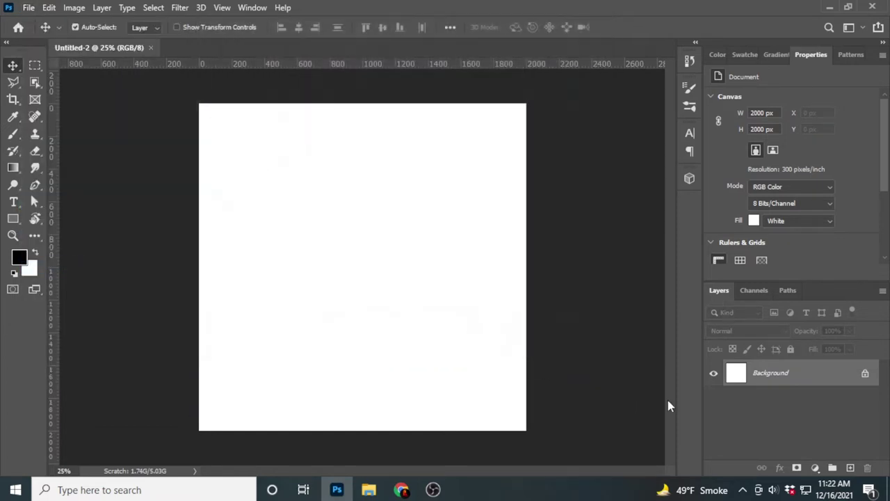
# - Commit the sunburst and add an orange #f18e00 Solid Color fill layer above Background
pyautogui.click(625, 28)
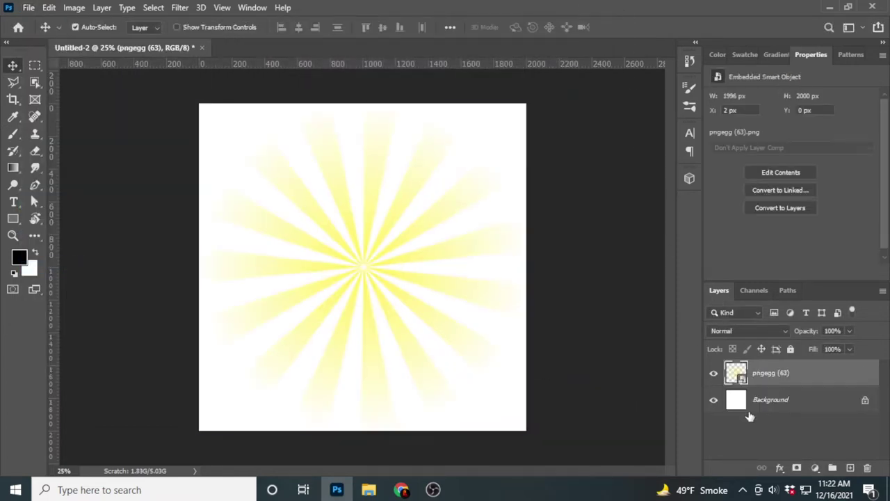
pyautogui.click(772, 399)
pyautogui.click(817, 467)
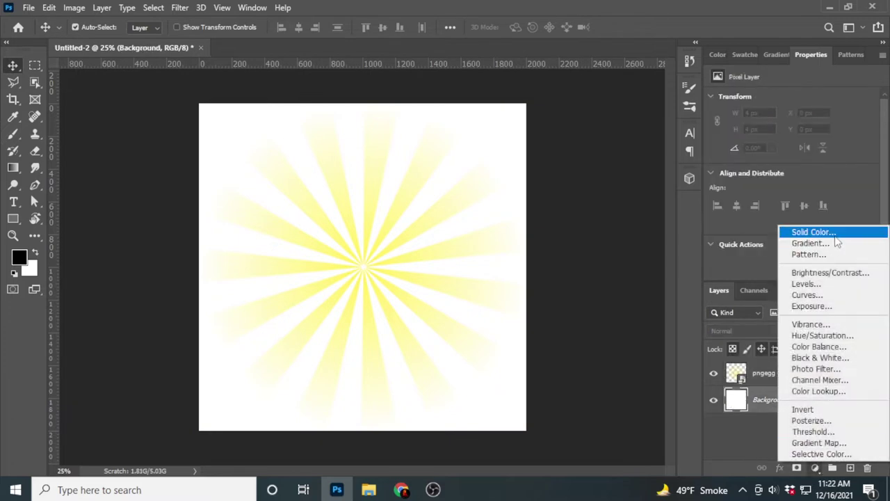
pyautogui.click(808, 230)
pyautogui.moveTo(621, 171)
pyautogui.mouseDown()
pyautogui.moveTo(638, 132)
pyautogui.moveTo(643, 147)
pyautogui.mouseUp()
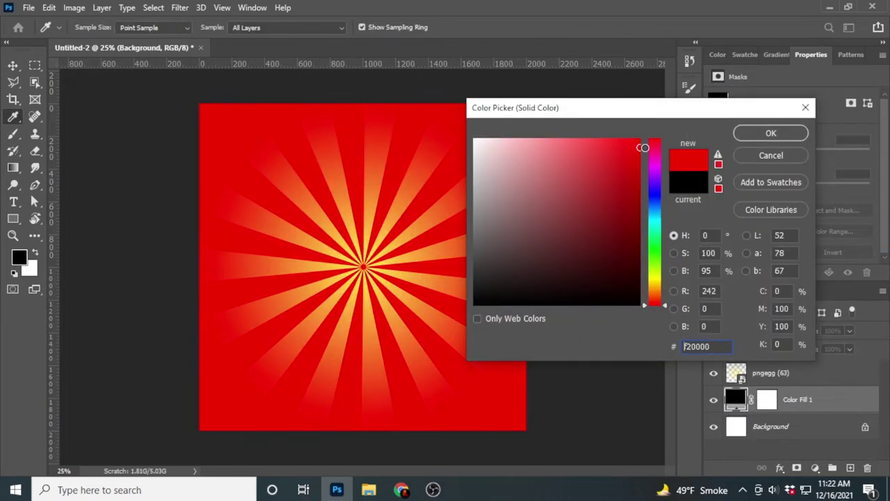
pyautogui.moveTo(654, 298); pyautogui.dragTo(662, 294)
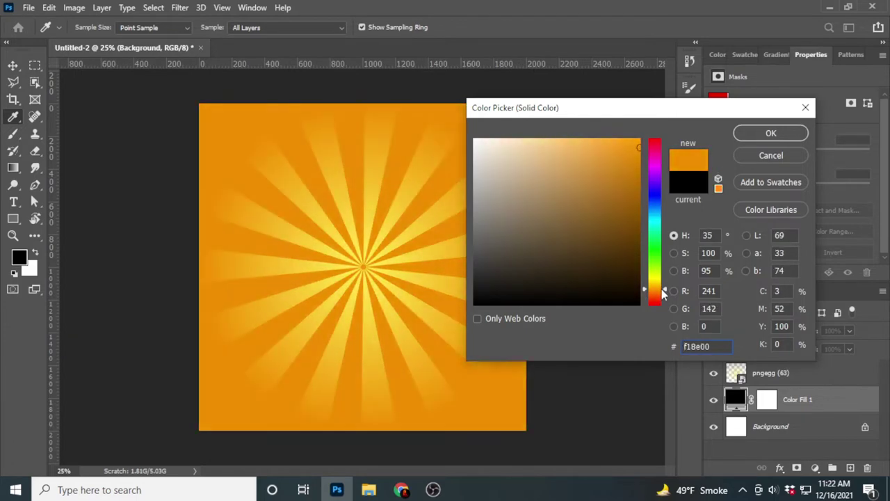
pyautogui.click(769, 133)
# - Set the sunburst layer to Overlay and scale it up to 2140×2144 px
pyautogui.click(771, 379)
pyautogui.click(747, 330)
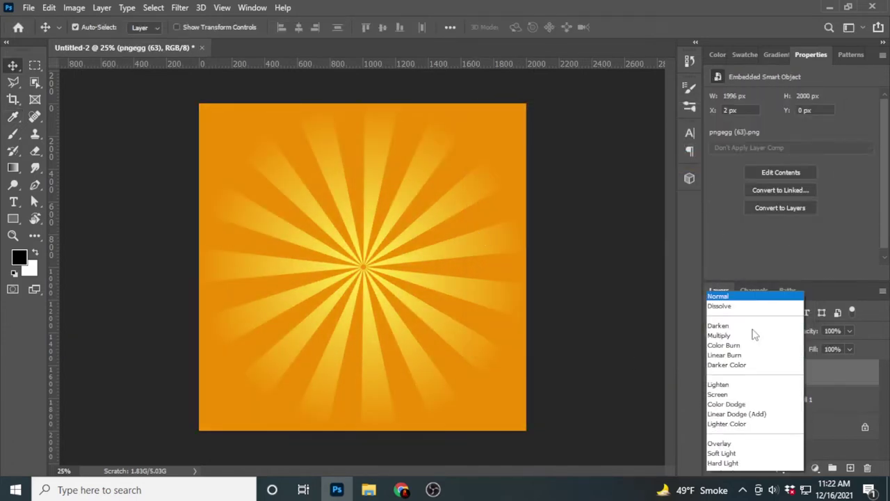
pyautogui.click(731, 308)
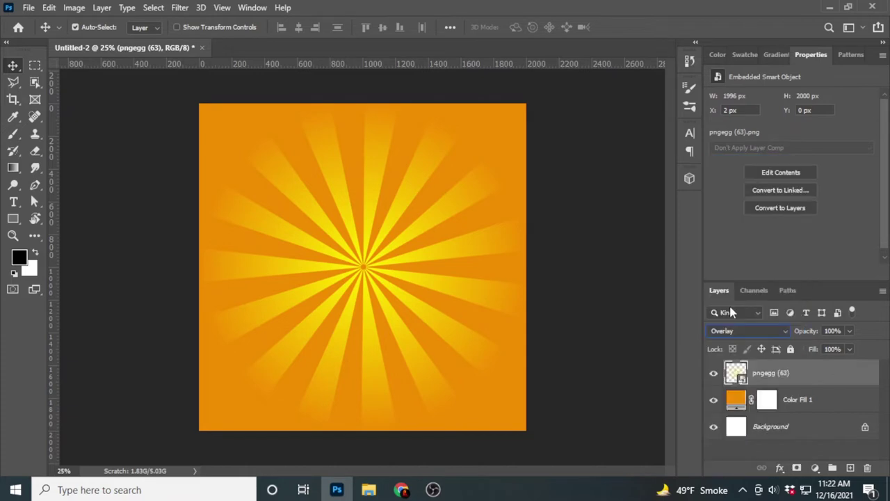
pyautogui.hotkey('ctrl', 't')
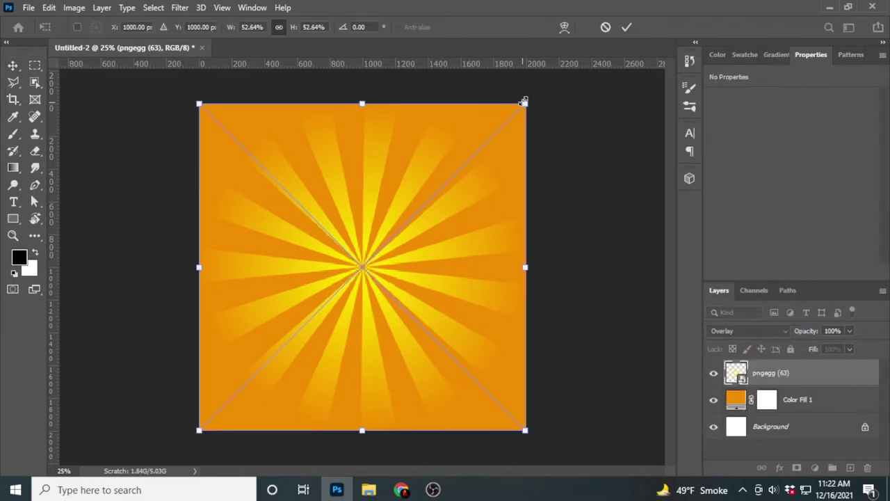
pyautogui.moveTo(527, 104); pyautogui.dragTo(535, 89)
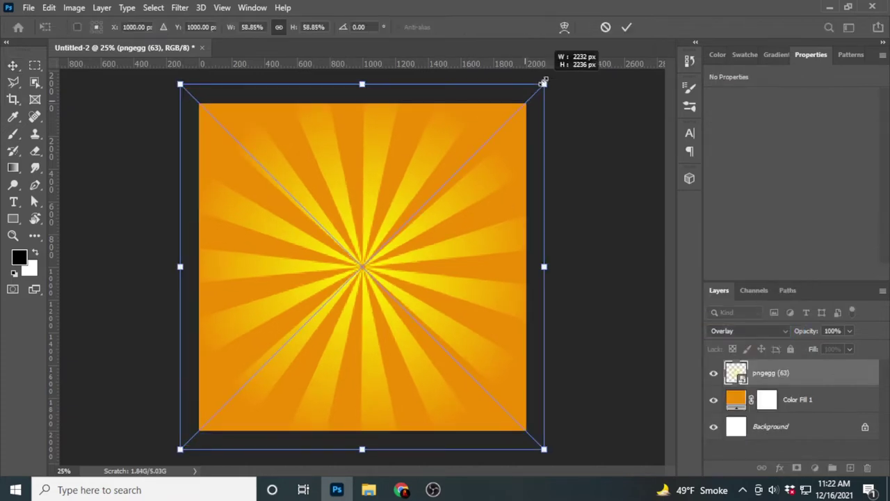
pyautogui.click(627, 27)
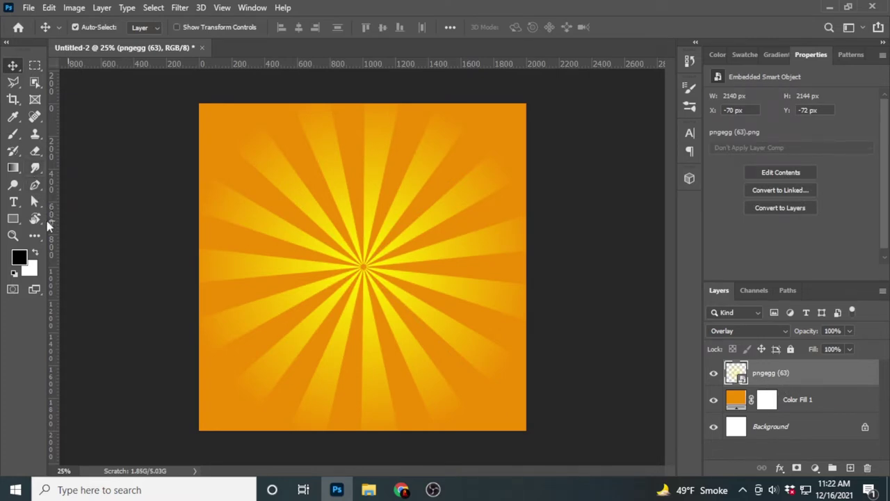
# - Draw a closed wavy corner shape near the top-right with the Curvature Pen in Shape mode
pyautogui.click(34, 185)
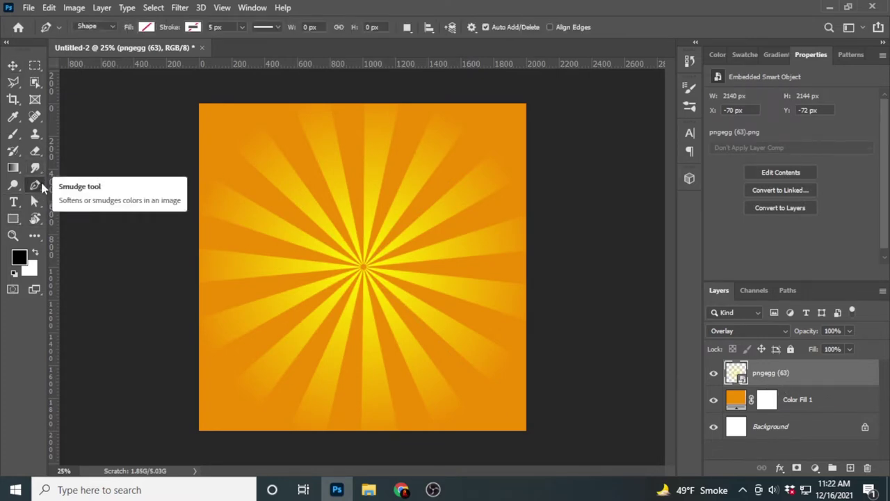
pyautogui.click(86, 211)
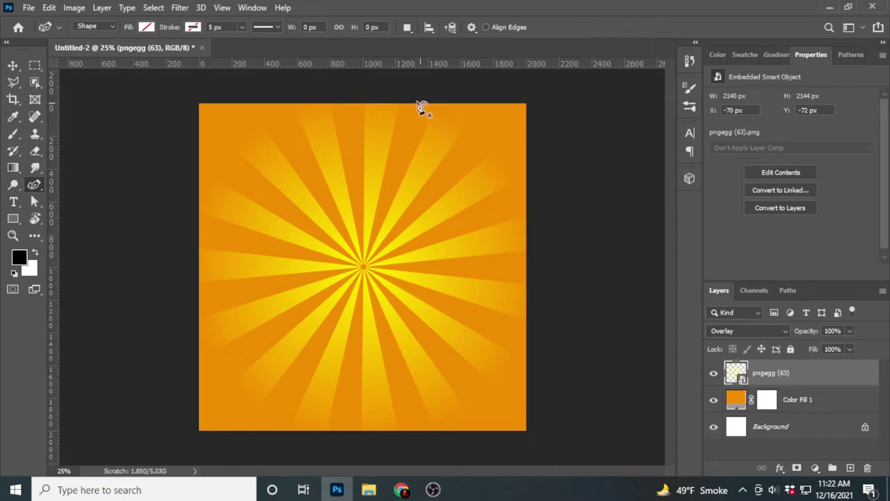
pyautogui.click(381, 97)
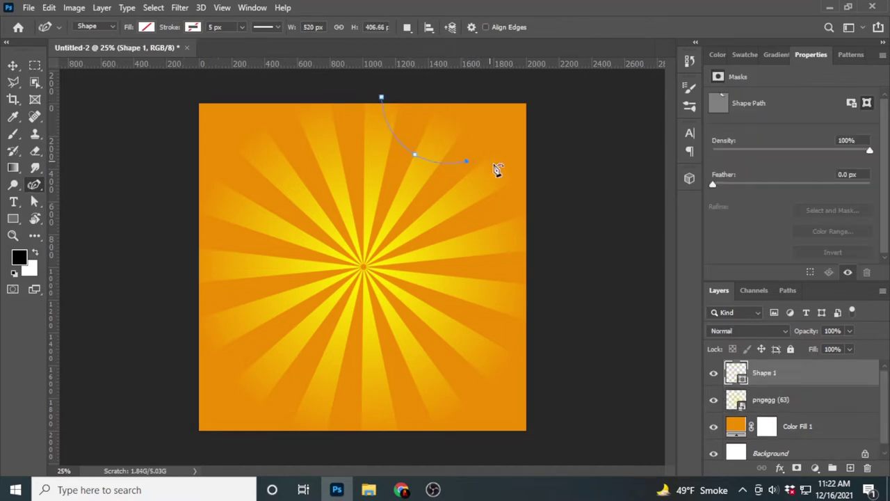
pyautogui.click(560, 232)
pyautogui.click(578, 92)
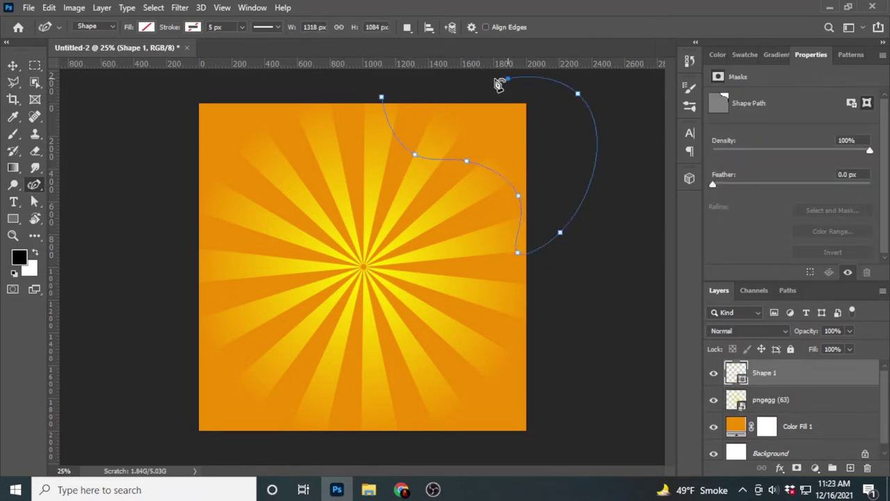
pyautogui.click(507, 78)
pyautogui.click(381, 98)
# - Fill the shape purple, move it into the top-right corner and stretch it slightly taller
pyautogui.click(146, 27)
pyautogui.click(229, 93)
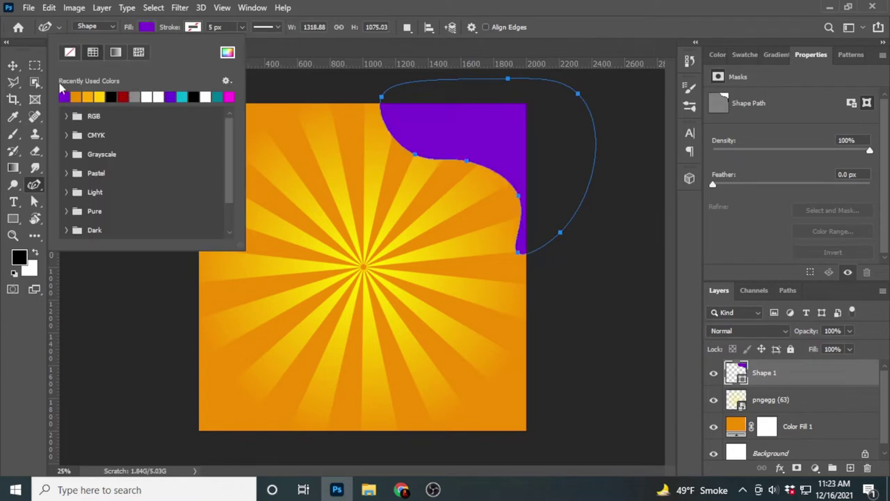
pyautogui.press('v')
pyautogui.moveTo(527, 174); pyautogui.dragTo(485, 127)
pyautogui.hotkey('ctrl', 't')
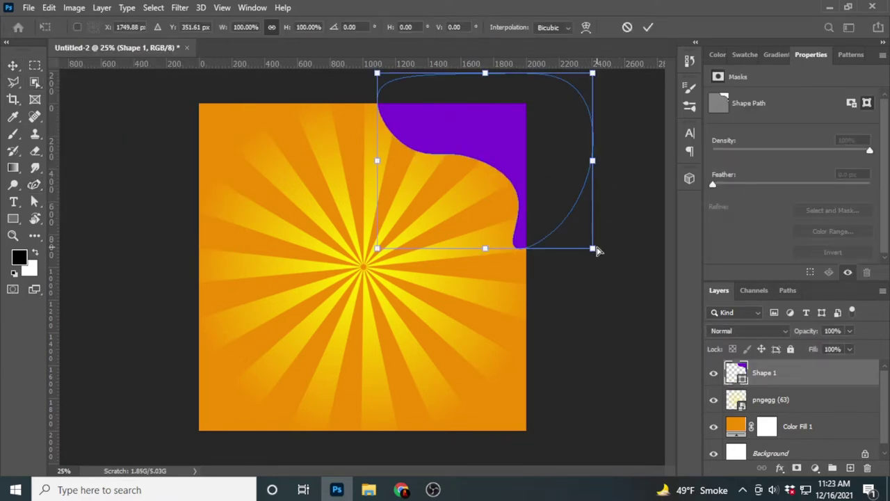
pyautogui.moveTo(596, 249); pyautogui.dragTo(590, 251)
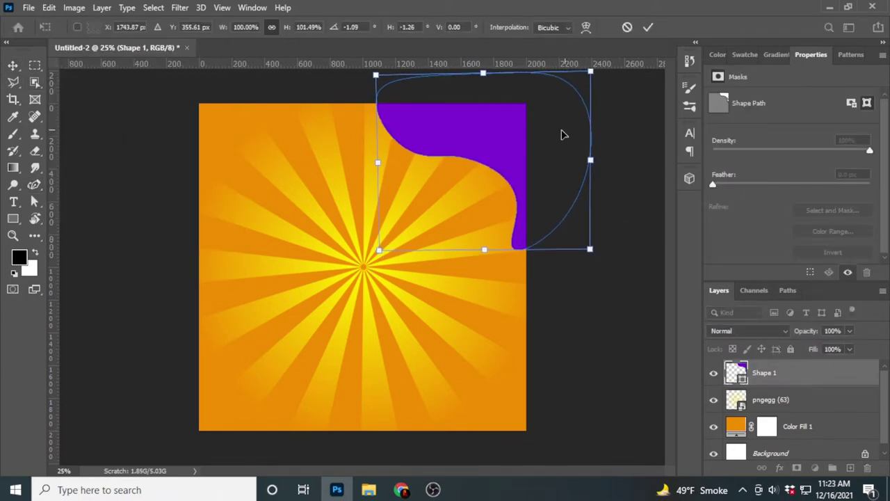
pyautogui.click(648, 27)
# - Give Shape 1 a blue-to-magenta Gradient Overlay at −110° angle
pyautogui.rightClick(828, 376)
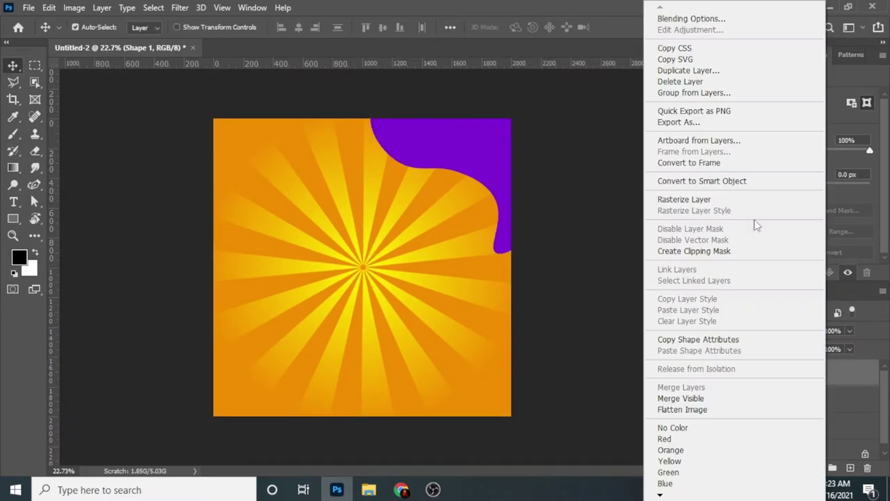
pyautogui.click(709, 19)
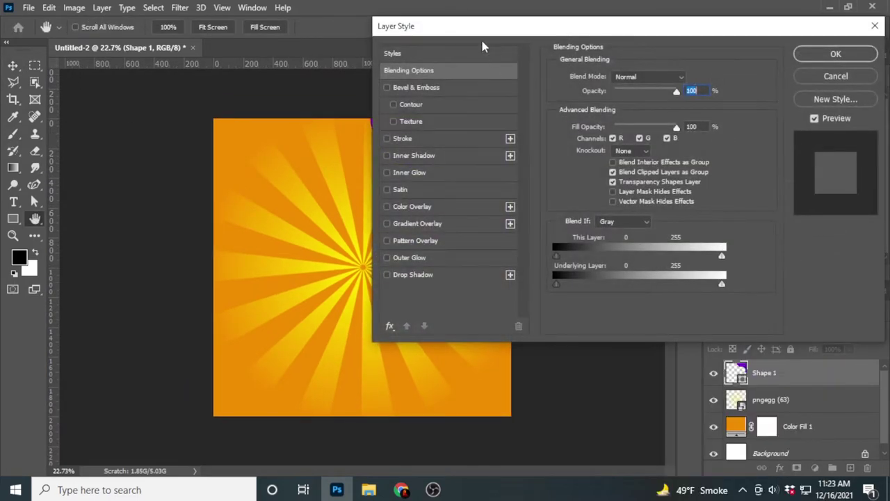
pyautogui.moveTo(481, 37); pyautogui.dragTo(672, 40)
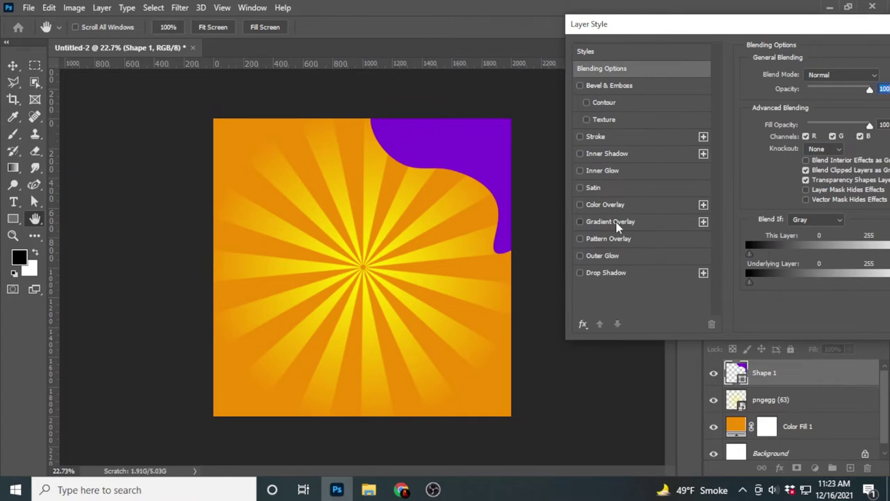
pyautogui.click(610, 221)
pyautogui.moveTo(466, 148)
pyautogui.mouseDown()
pyautogui.moveTo(491, 146)
pyautogui.moveTo(457, 142)
pyautogui.mouseUp()
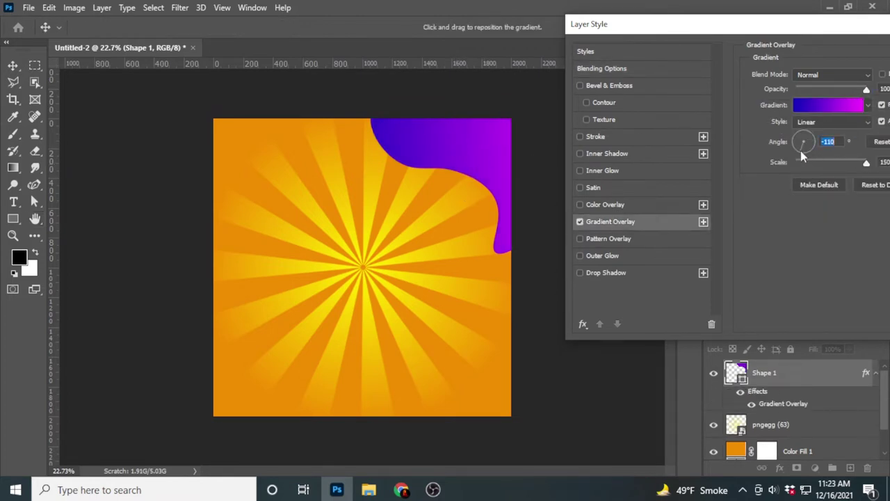
pyautogui.moveTo(523, 162); pyautogui.dragTo(547, 132)
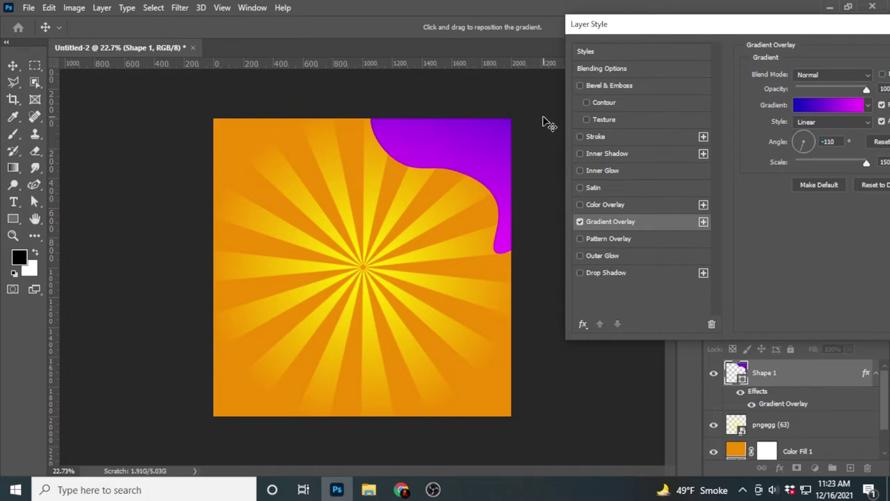
# - Add a soft Drop Shadow (opacity 31, distance 14, size 35) and apply the styles
pyautogui.click(609, 272)
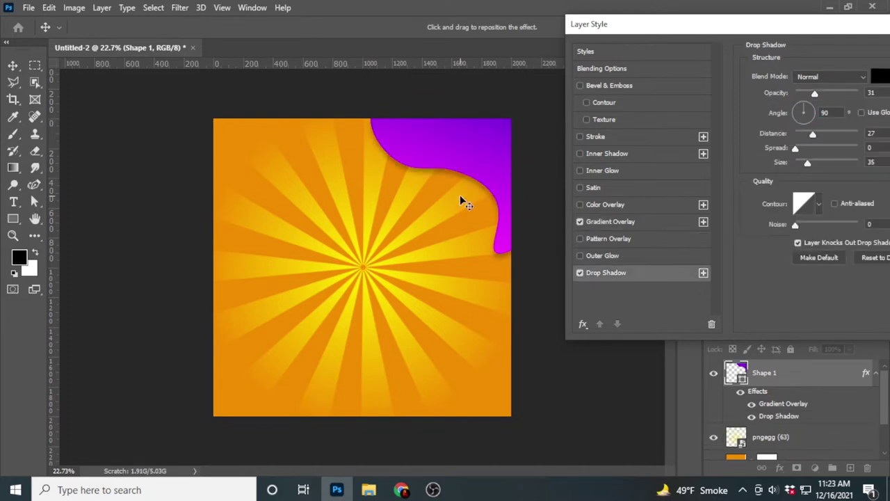
pyautogui.moveTo(696, 23); pyautogui.dragTo(537, 23)
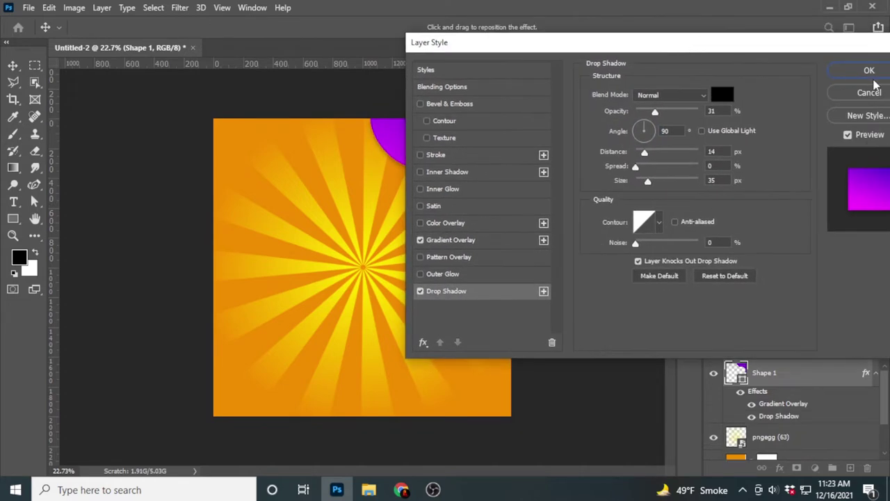
pyautogui.click(868, 67)
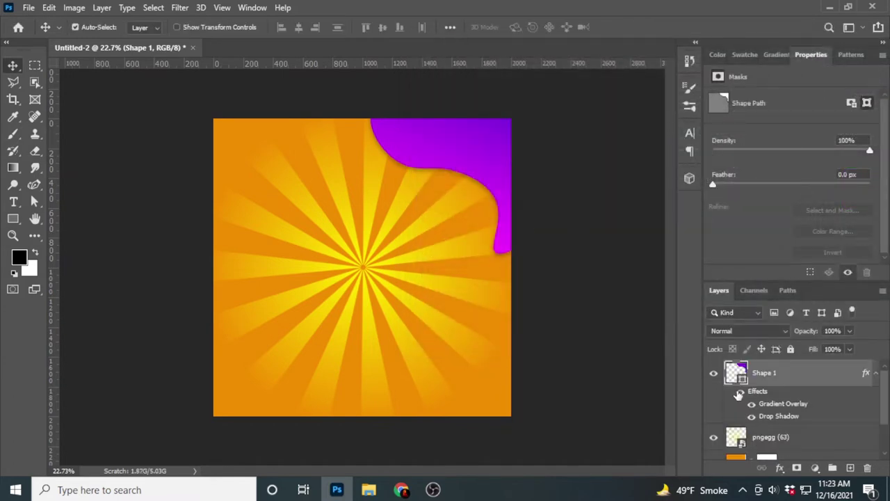
# - Duplicate Shape 1, then rotate the original about −2° and stretch it slightly wider
pyautogui.click(875, 374)
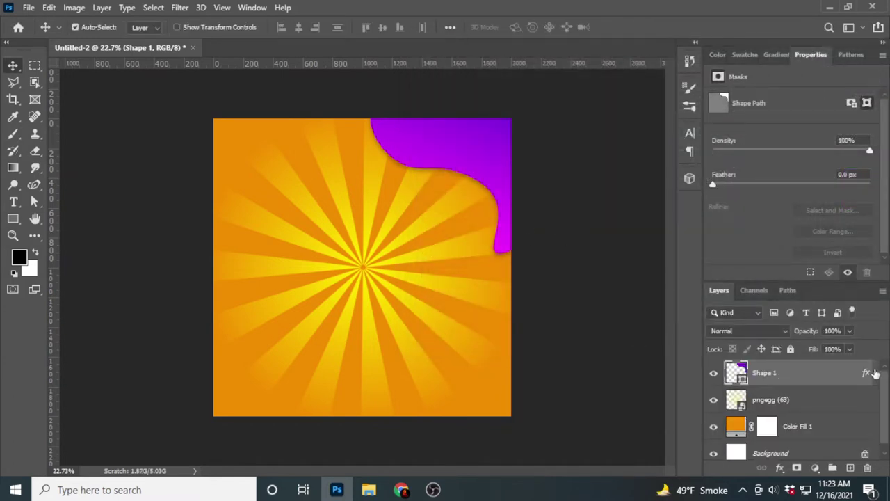
pyautogui.hotkey('ctrl', 'j')
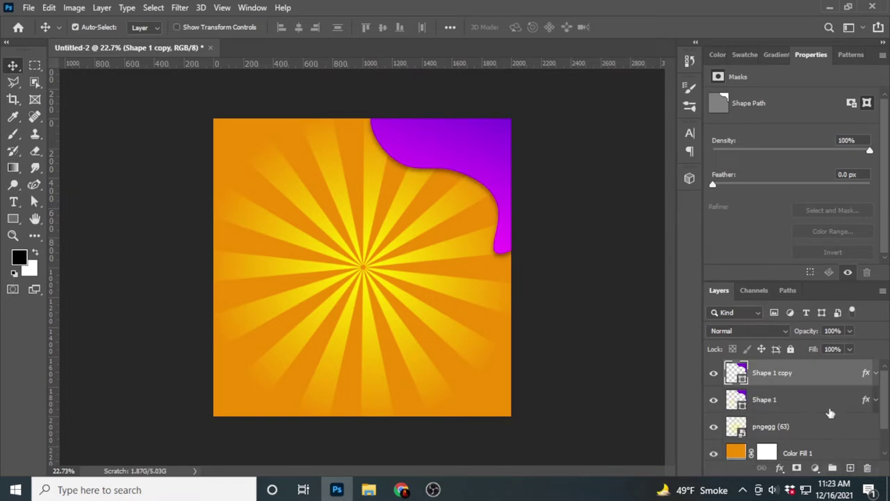
pyautogui.click(814, 411)
pyautogui.hotkey('ctrl', 't')
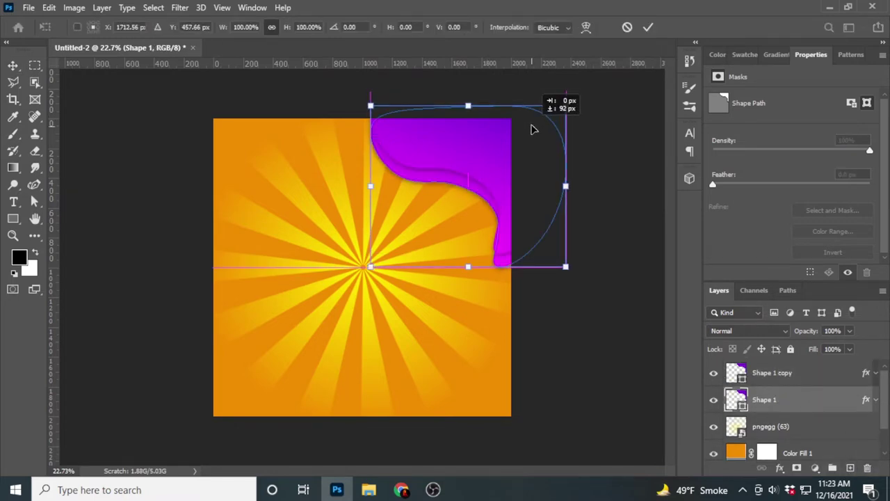
pyautogui.moveTo(379, 262); pyautogui.dragTo(384, 250)
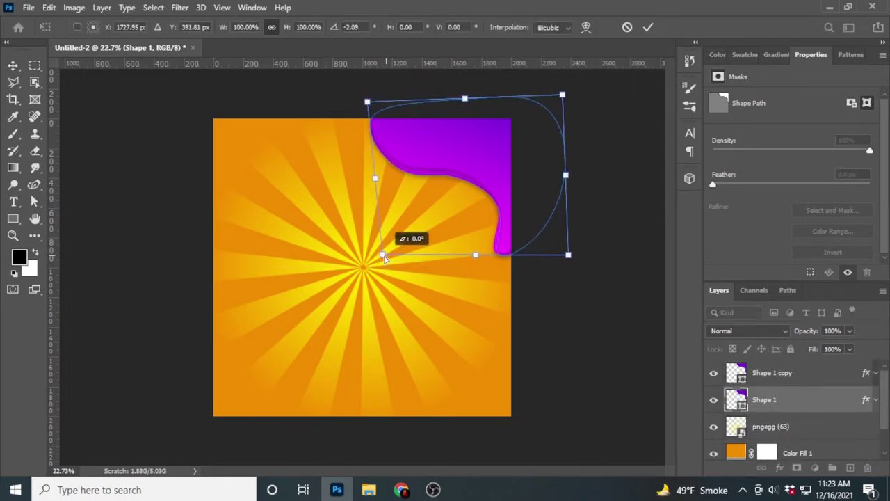
pyautogui.moveTo(364, 131); pyautogui.dragTo(360, 99)
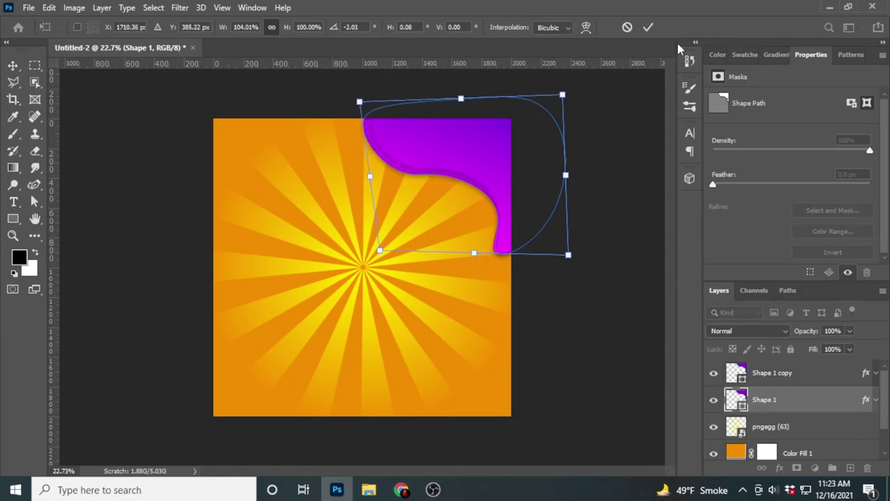
pyautogui.click(648, 28)
# - Recolour the lower Shape 1 light grey #d7d7d7
pyautogui.hotkey('ctrl', '+')
pyautogui.moveTo(862, 402); pyautogui.dragTo(867, 467)
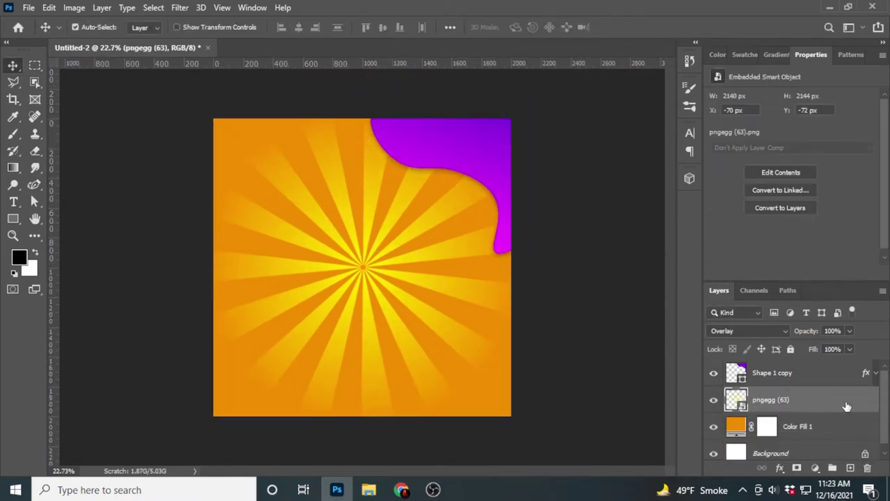
pyautogui.hotkey('ctrl', 'z')
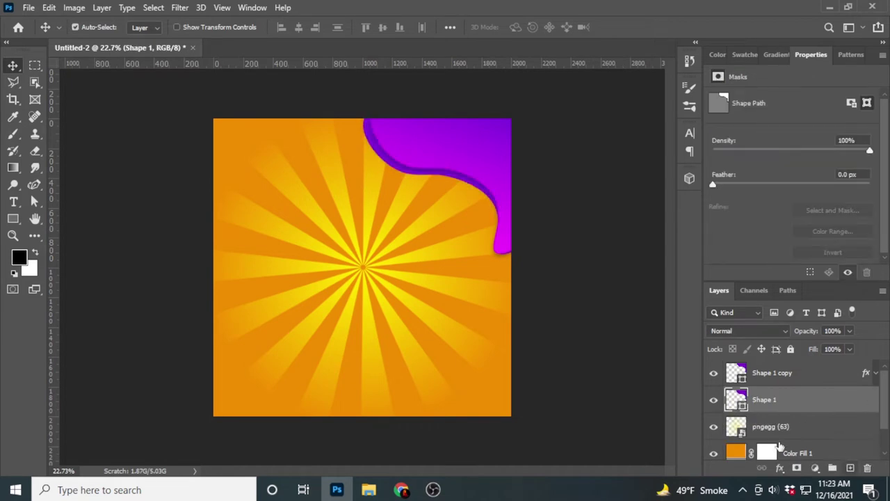
pyautogui.doubleClick(740, 405)
pyautogui.moveTo(379, 269); pyautogui.dragTo(455, 164)
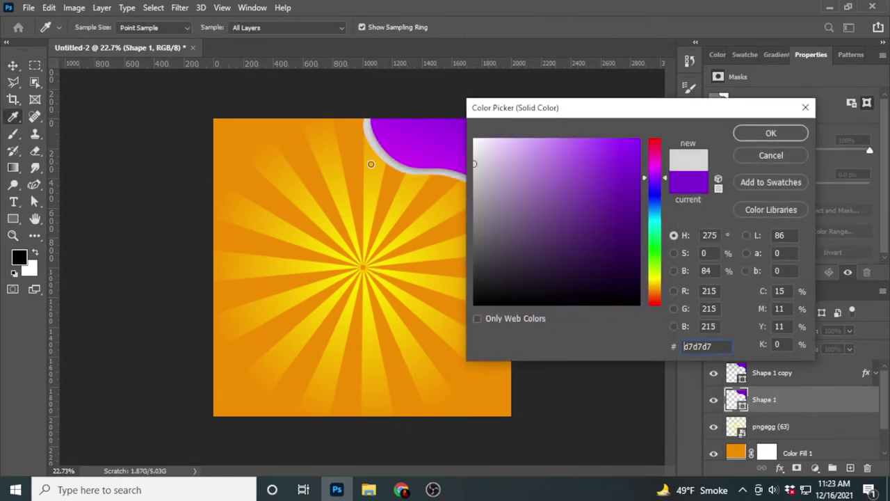
pyautogui.click(771, 132)
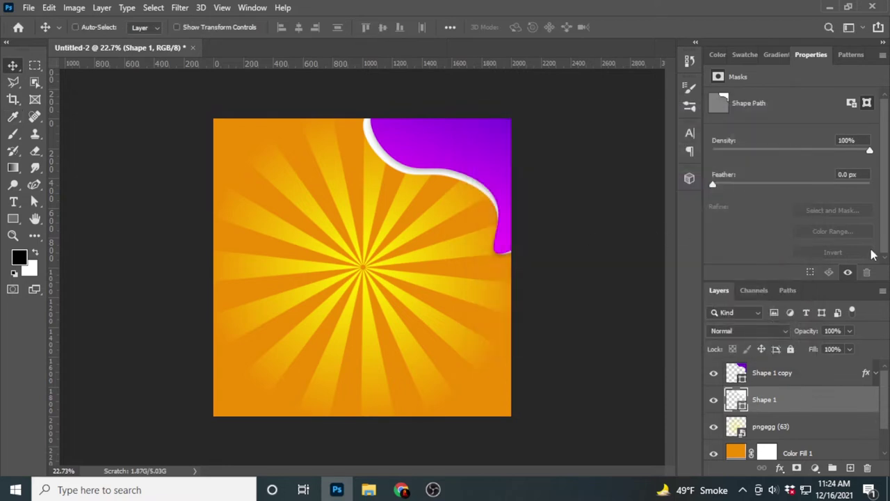
# - Nudge, skew and narrow the grey shape so it shows as a pale rim along the wave
pyautogui.hotkey('ctrl', 't')
pyautogui.moveTo(367, 99); pyautogui.dragTo(369, 96)
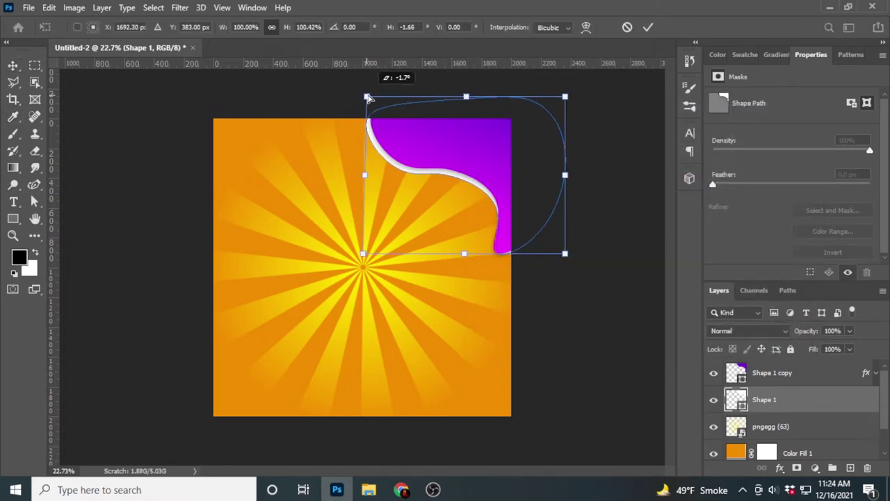
pyautogui.moveTo(569, 257)
pyautogui.mouseDown()
pyautogui.moveTo(575, 267)
pyautogui.moveTo(566, 258)
pyautogui.mouseUp()
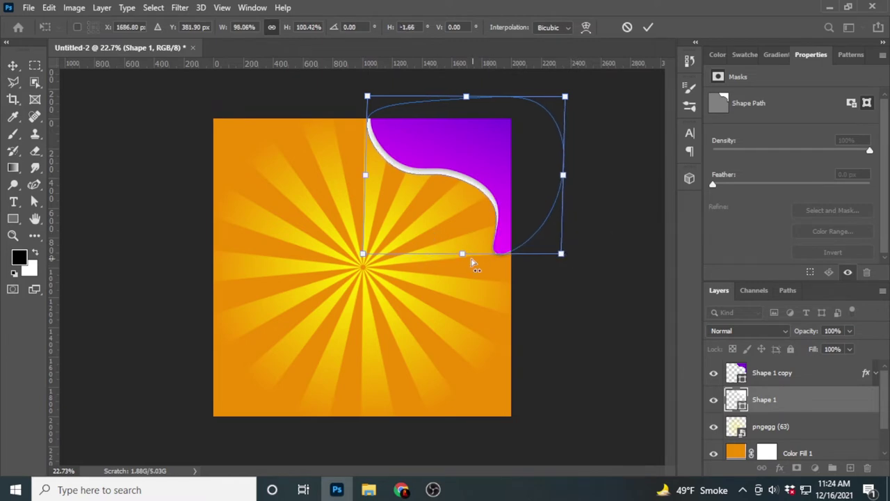
pyautogui.moveTo(471, 263); pyautogui.dragTo(470, 258)
pyautogui.press('Return')
# - Select both wavy shape layers together
pyautogui.hotkey('ctrl', '0')
pyautogui.click(440, 138)
pyautogui.press('a')
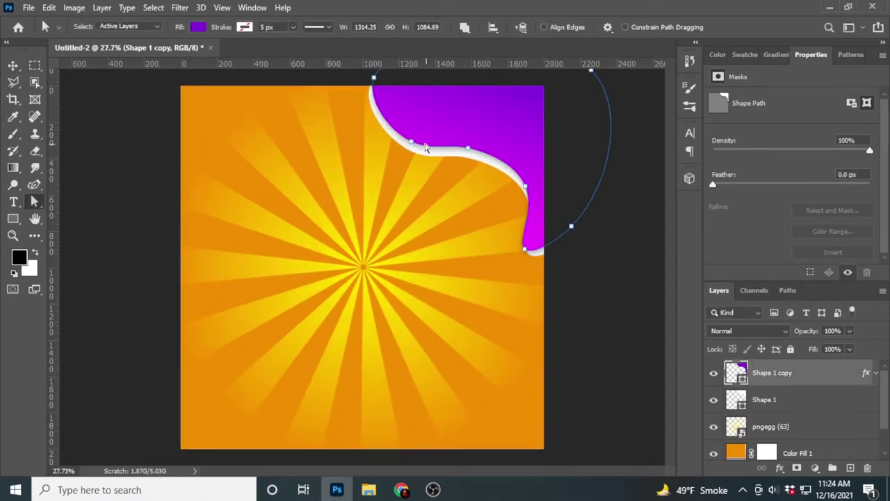
pyautogui.click(13, 64)
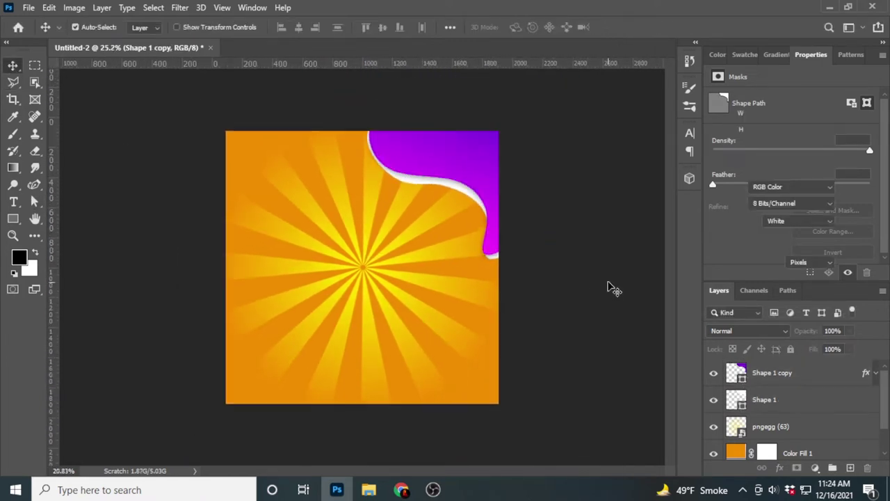
pyautogui.scroll(-1, 610, 288)
pyautogui.click(610, 288)
pyautogui.rightClick(791, 386)
pyautogui.click(826, 388)
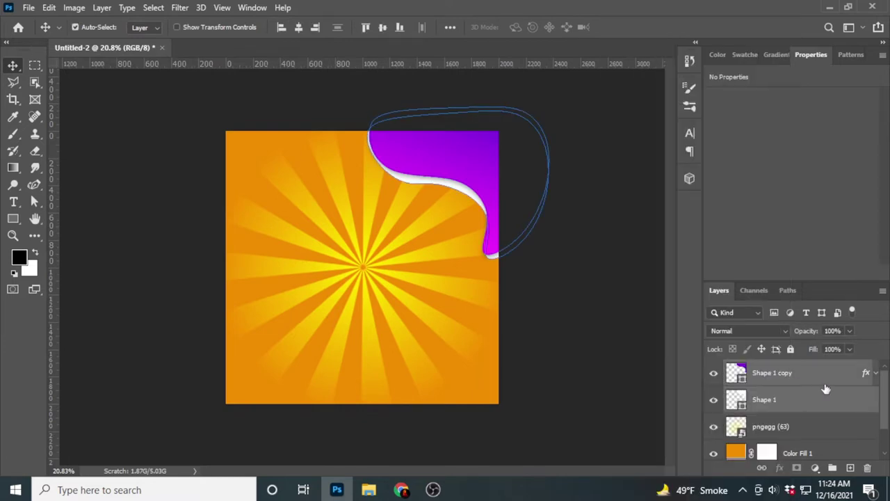
# - Group both wave shapes as Group 1, then flip a duplicate horizontally and vertically into the bottom-left corner
pyautogui.click(832, 468)
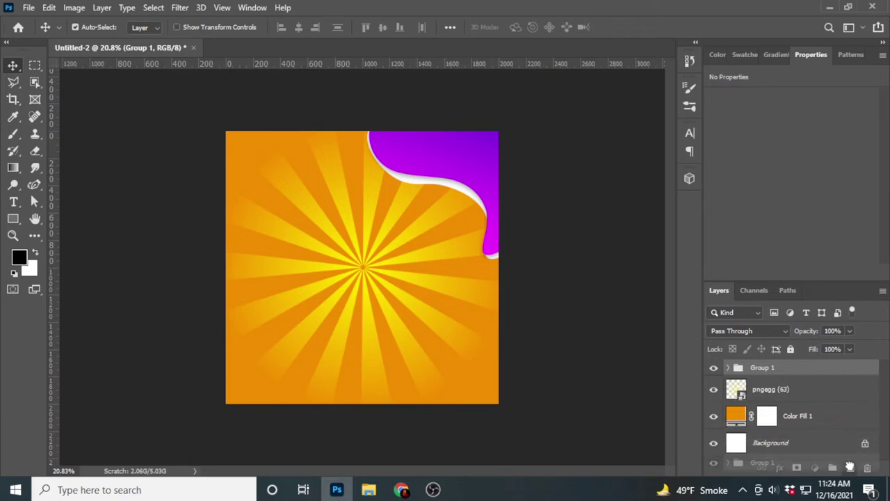
pyautogui.moveTo(811, 377); pyautogui.dragTo(850, 468)
pyautogui.hotkey('ctrl', 't')
pyautogui.rightClick(479, 144)
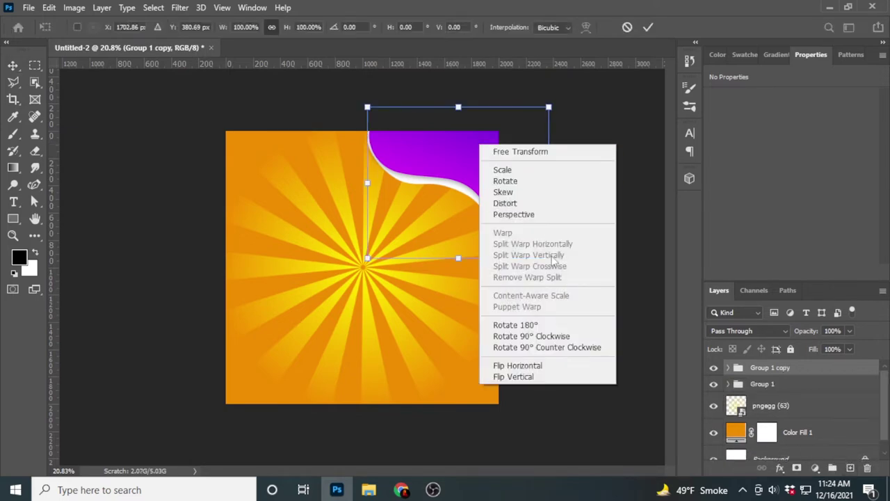
pyautogui.click(549, 366)
pyautogui.rightClick(498, 171)
pyautogui.click(552, 331)
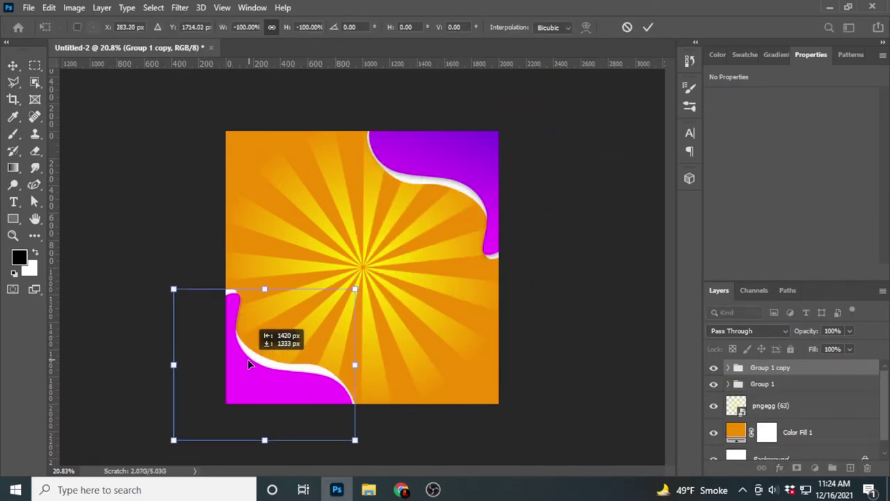
pyautogui.moveTo(439, 177); pyautogui.dragTo(246, 374)
pyautogui.moveTo(348, 293); pyautogui.dragTo(349, 290)
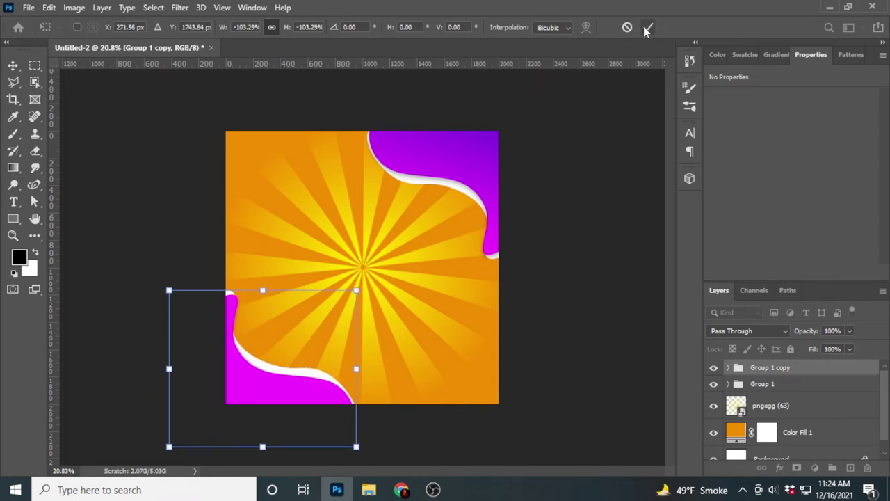
pyautogui.click(646, 28)
# - Change Color Fill 1 from orange to golden yellow #f1b500
pyautogui.scroll(-1, 773, 426)
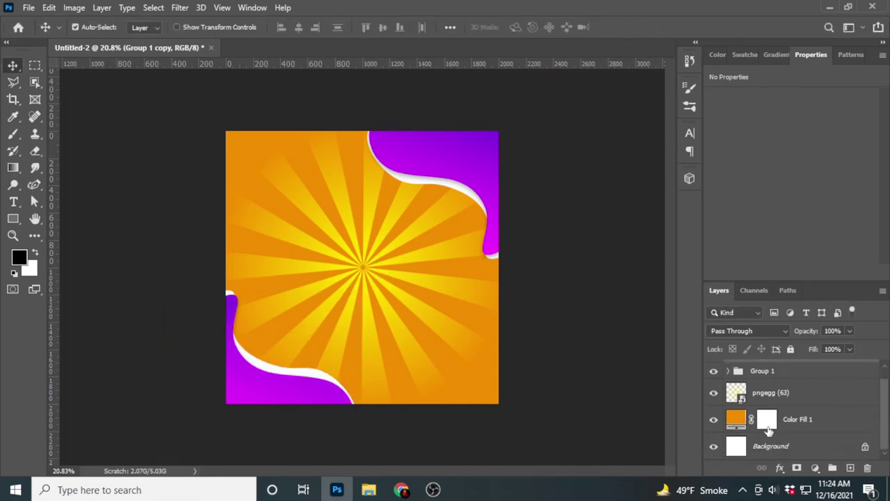
pyautogui.doubleClick(737, 419)
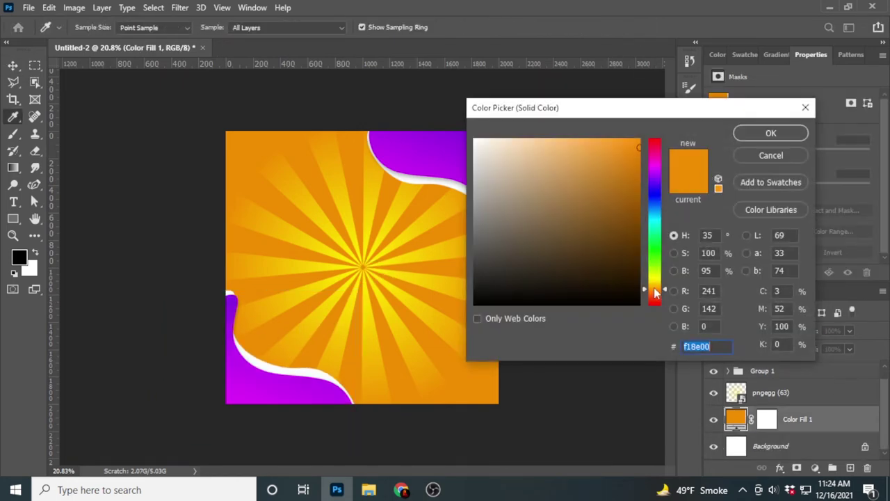
pyautogui.moveTo(656, 293); pyautogui.dragTo(653, 285)
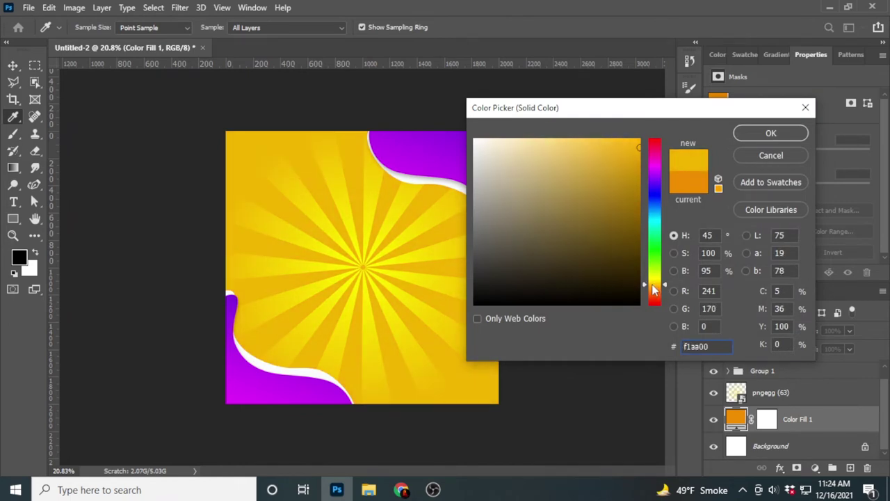
pyautogui.click(764, 135)
# - Select Group 1 and Group 1 copy together and apply a Free Transform to both corners
pyautogui.scroll(-2, 343, 262)
pyautogui.scroll(3, 344, 263)
pyautogui.scroll(-1, 343, 262)
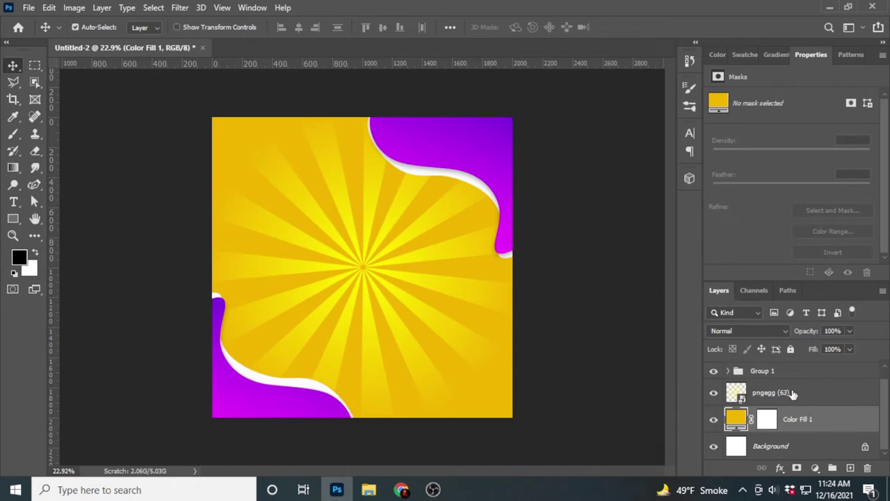
pyautogui.moveTo(793, 395); pyautogui.dragTo(792, 396)
pyautogui.click(779, 384)
pyautogui.keyDown('shift'); pyautogui.click(782, 370); pyautogui.keyUp('shift')
pyautogui.hotkey('ctrl', 't')
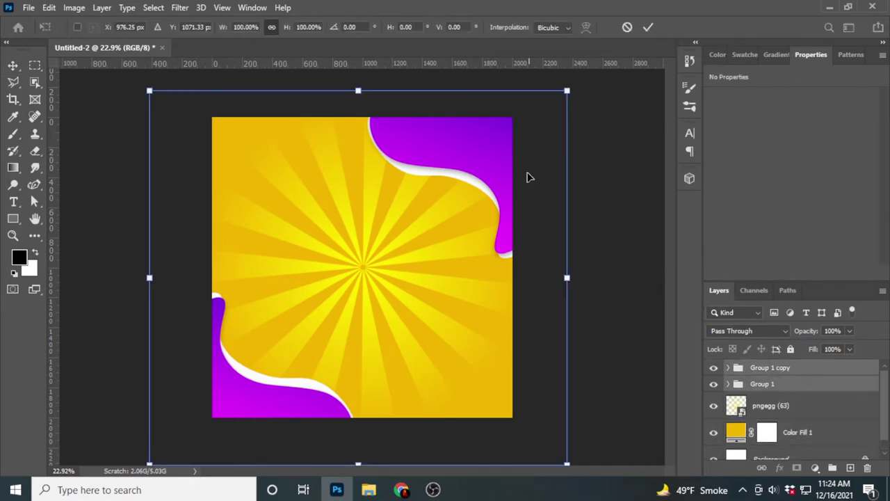
pyautogui.press('Return')
pyautogui.scroll(-1, 324, 269)
# - Draw a rectangle across the canvas centre and fill it purple
pyautogui.press('t')
pyautogui.click(13, 218)
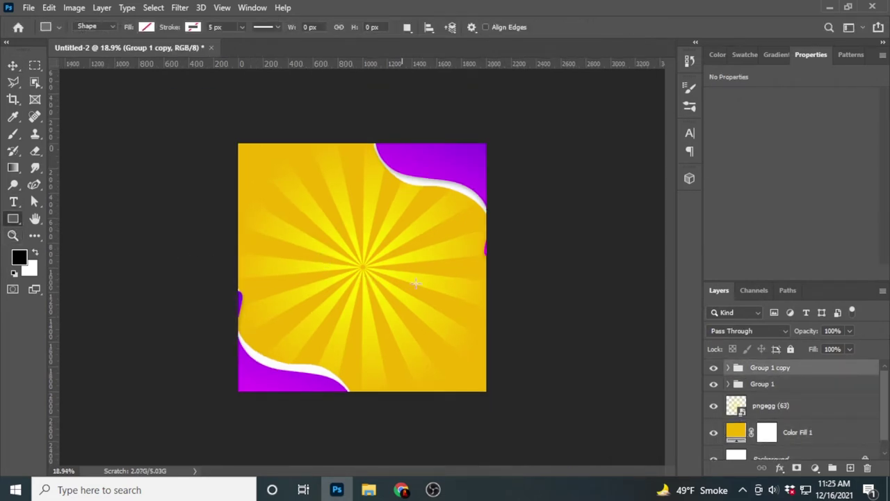
pyautogui.moveTo(324, 242)
pyautogui.mouseDown()
pyautogui.moveTo(428, 276)
pyautogui.moveTo(461, 308)
pyautogui.mouseUp()
pyautogui.hotkey('ctrl', 'z')
pyautogui.hotkey('ctrl', '0')
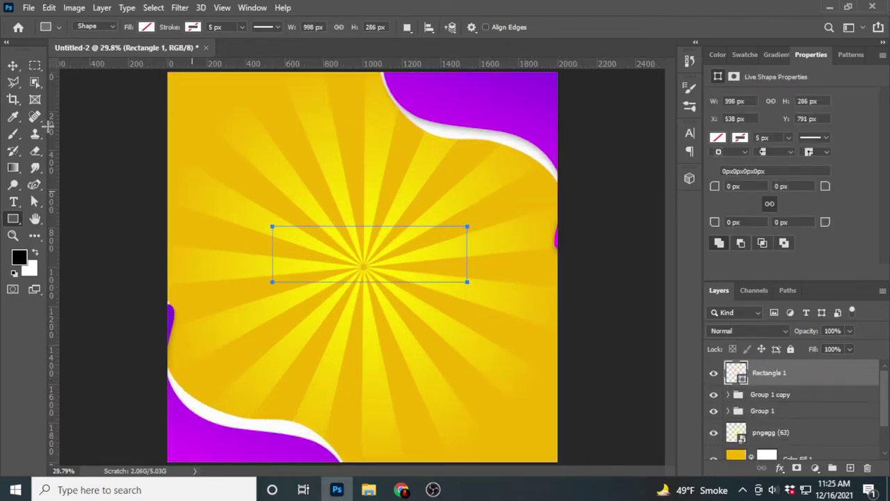
pyautogui.click(145, 28)
pyautogui.click(64, 96)
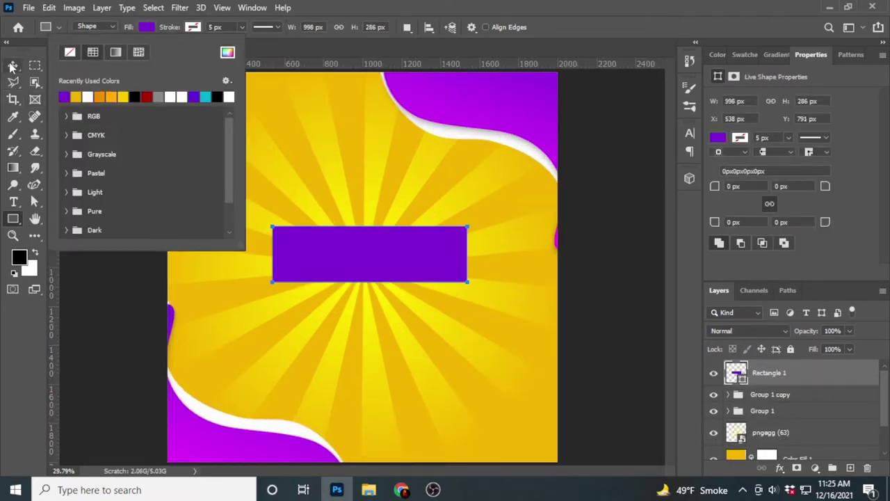
# - Shorten the purple bar to 998 × 209 px and pull a notch into its right end
pyautogui.press('v')
pyautogui.scroll(1, 354, 292)
pyautogui.scroll(1, 353, 292)
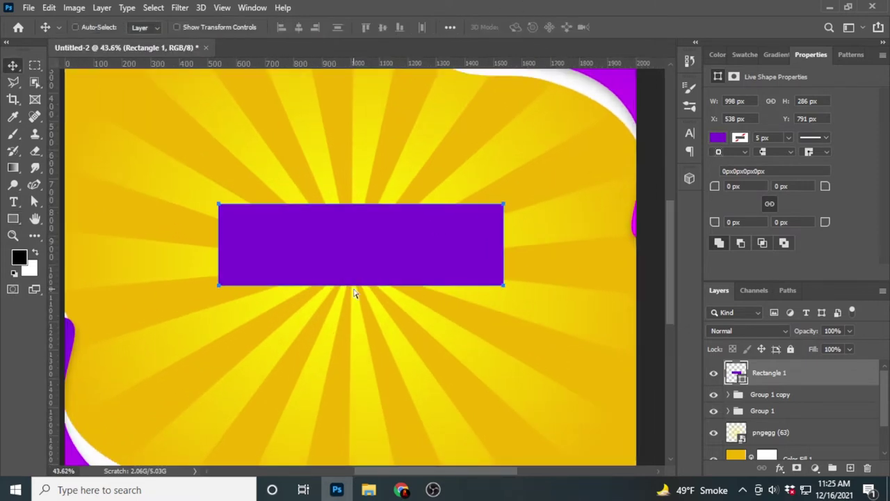
pyautogui.hotkey('ctrl', 't')
pyautogui.moveTo(361, 284); pyautogui.dragTo(361, 263)
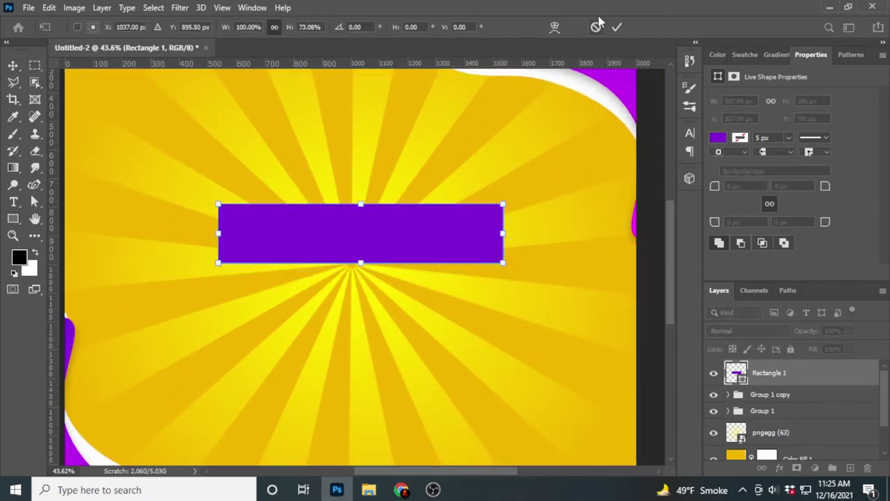
pyautogui.press('Return')
pyautogui.press('p')
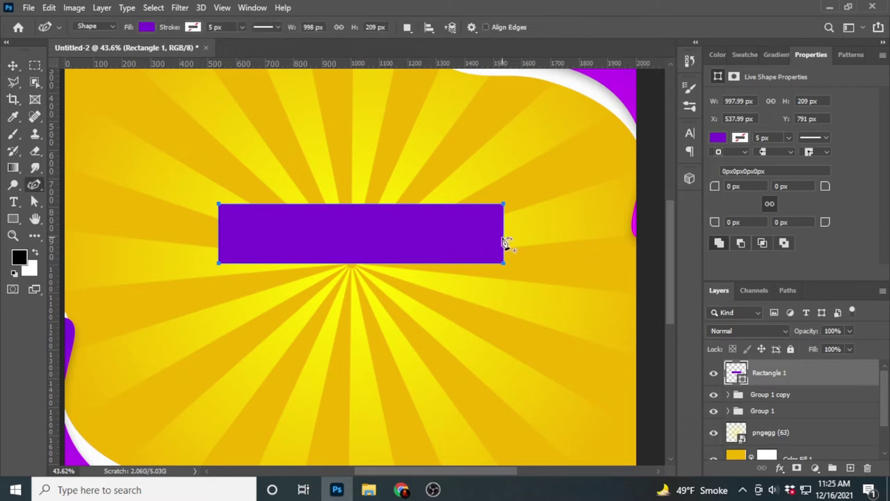
pyautogui.moveTo(504, 235); pyautogui.dragTo(490, 241)
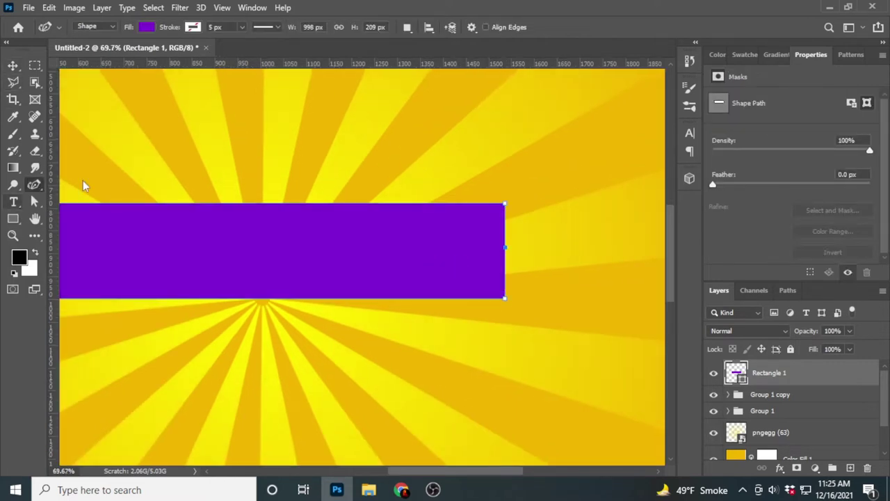
# - Curve the notch anchor and convert it to a corner point, forming a sharp V tail
pyautogui.rightClick(34, 185)
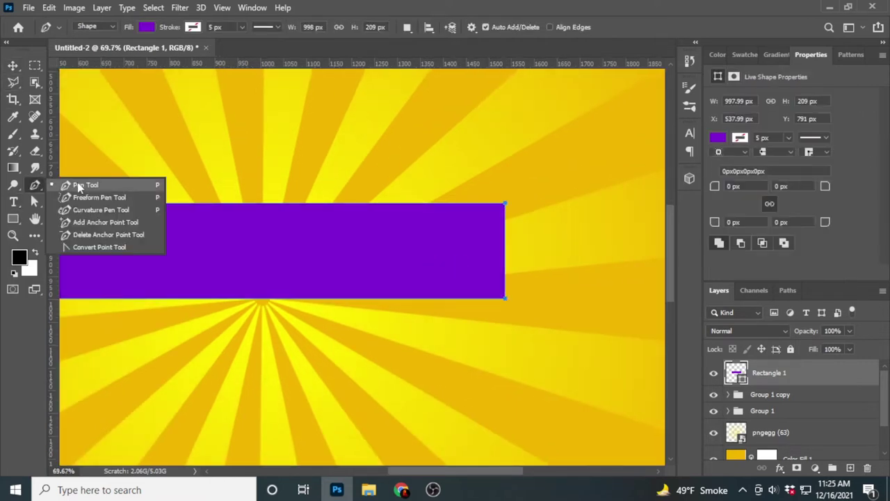
pyautogui.click(84, 183)
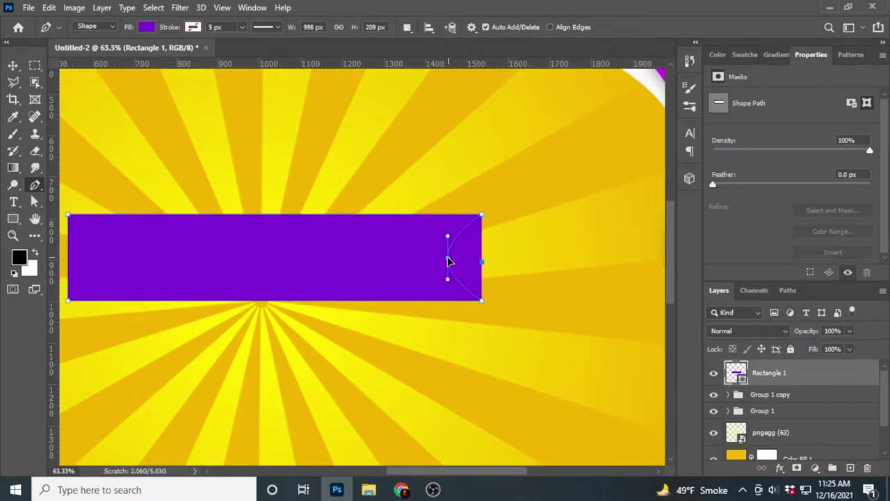
pyautogui.moveTo(447, 260); pyautogui.dragTo(445, 259)
pyautogui.scroll(5, 445, 259)
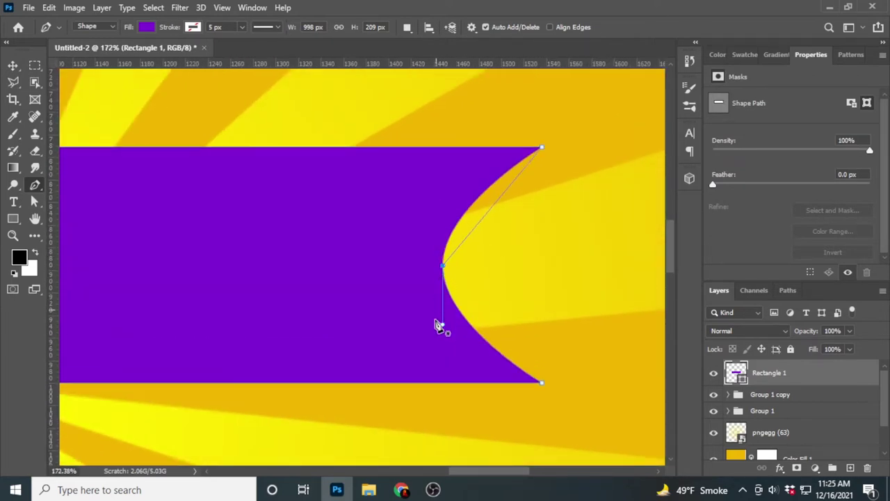
pyautogui.moveTo(438, 325); pyautogui.dragTo(443, 327)
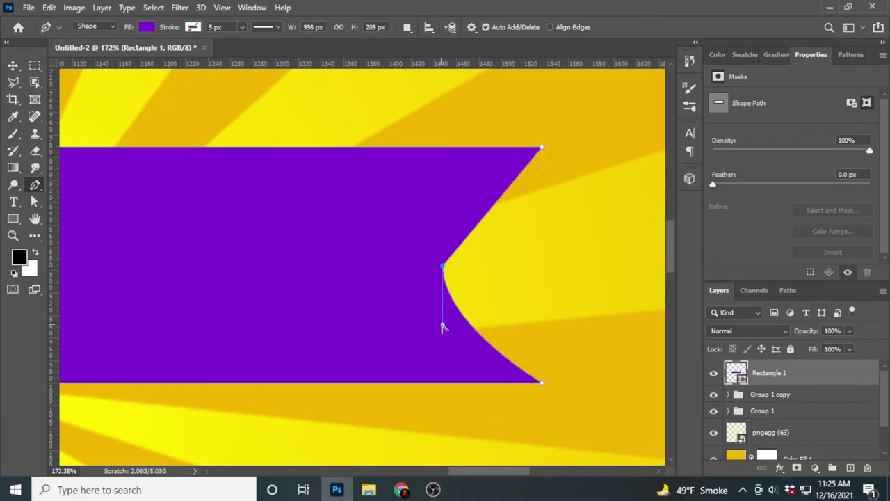
pyautogui.keyDown('alt'); pyautogui.click(443, 269); pyautogui.keyUp('alt')
pyautogui.press('a')
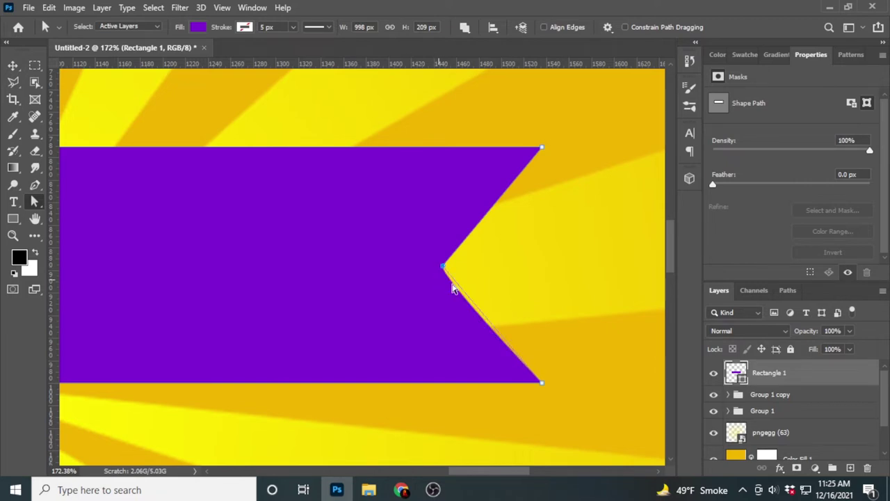
# - Alt-drag a copy of the ribbon lower on the poster and adjust it with Free Transform
pyautogui.scroll(-5, 551, 281)
pyautogui.scroll(-2, 551, 281)
pyautogui.click(13, 66)
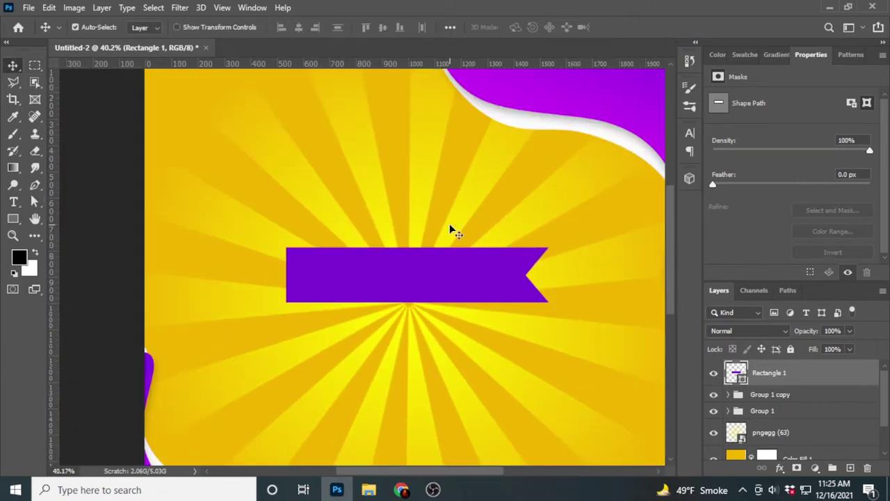
pyautogui.moveTo(466, 269)
pyautogui.mouseDown()
pyautogui.moveTo(484, 248)
pyautogui.moveTo(424, 494)
pyautogui.moveTo(461, 248)
pyautogui.mouseUp()
pyautogui.hotkey('ctrl', 't')
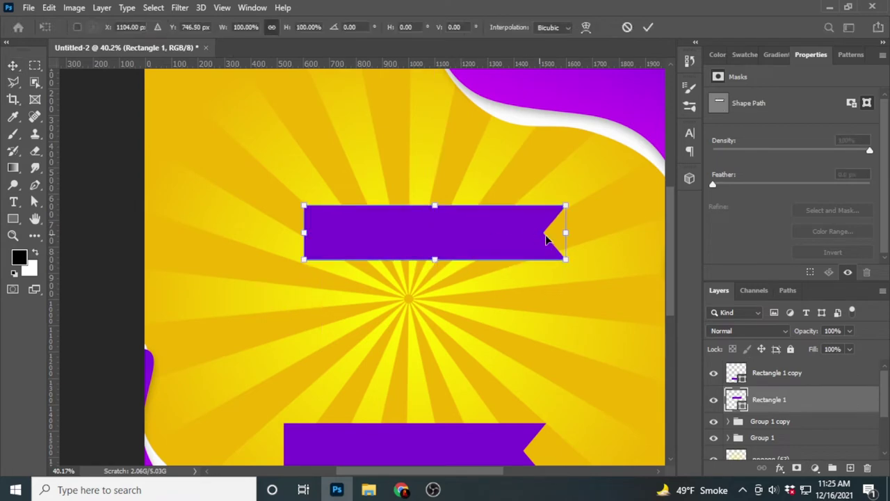
pyautogui.click(647, 28)
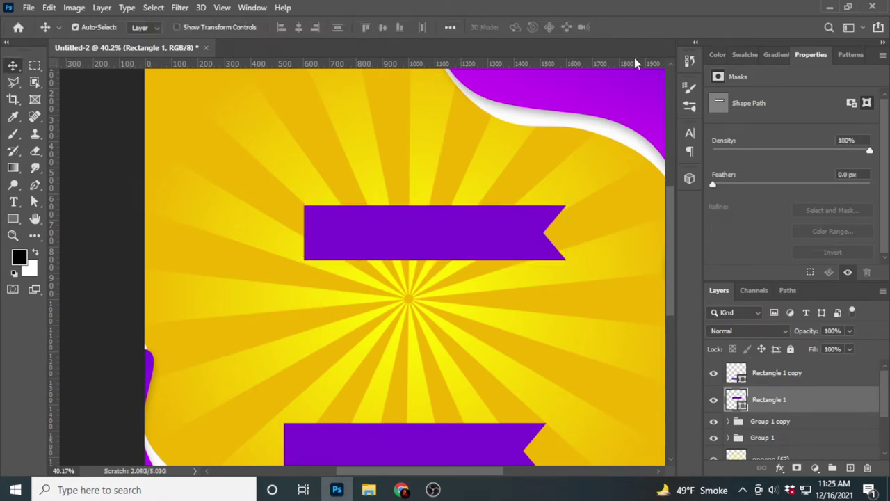
# - Add 'Sale' text on the top ribbon and set it to Bold
pyautogui.press('t')
pyautogui.click(366, 233)
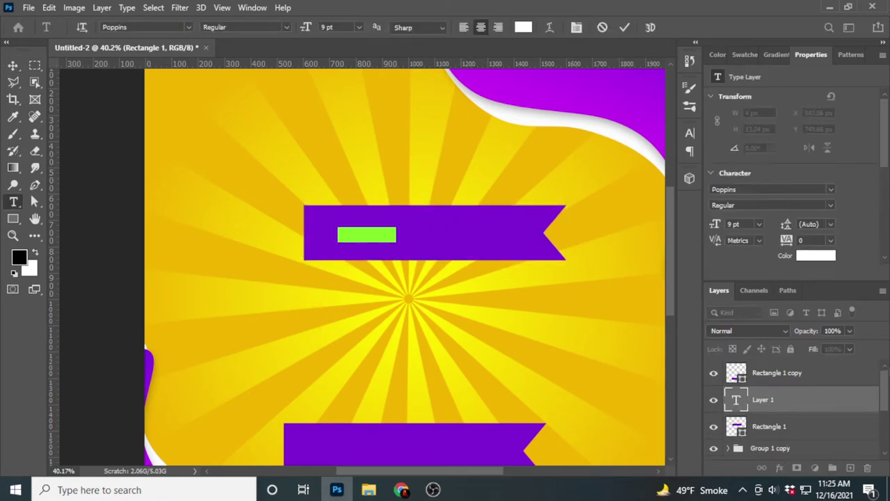
pyautogui.write('Sale')
pyautogui.hotkey('ctrl', 'Return')
pyautogui.click(830, 205)
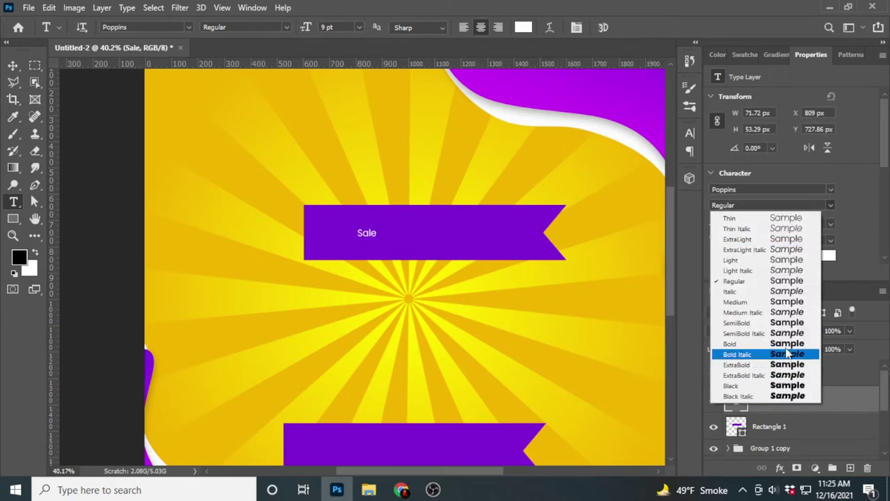
pyautogui.click(739, 354)
pyautogui.hotkey('ctrl', '0')
pyautogui.scroll(-5, 729, 235)
# - Enlarge the SALE text and fit it onto the top ribbon
pyautogui.press('v')
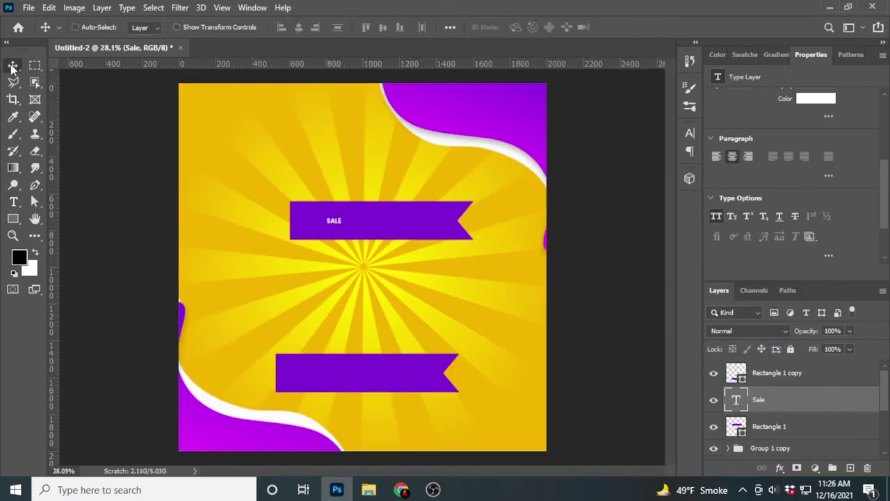
pyautogui.hotkey('ctrl', 't')
pyautogui.moveTo(343, 216); pyautogui.dragTo(438, 183)
pyautogui.moveTo(366, 214); pyautogui.dragTo(379, 233)
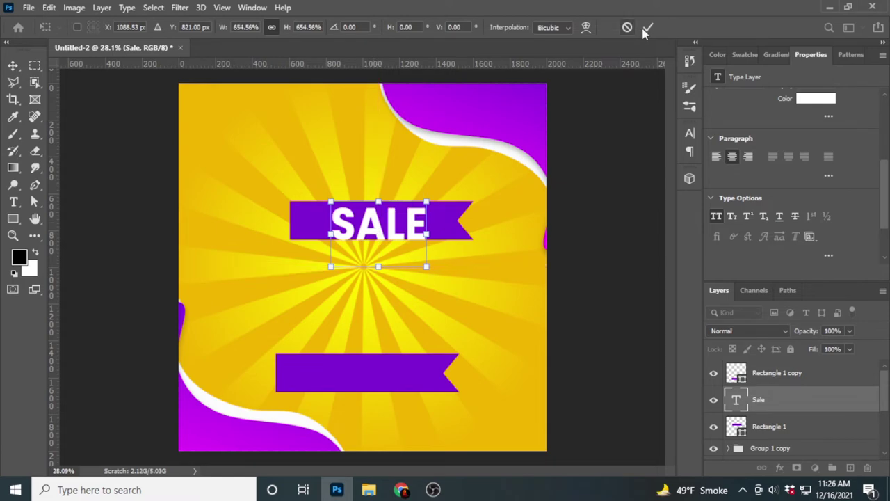
pyautogui.press('Return')
pyautogui.scroll(3, 404, 214)
# - Shorten the top ribbon's left end and recentre SALE on it
pyautogui.click(399, 202)
pyautogui.press('a')
pyautogui.moveTo(201, 273); pyautogui.dragTo(271, 273)
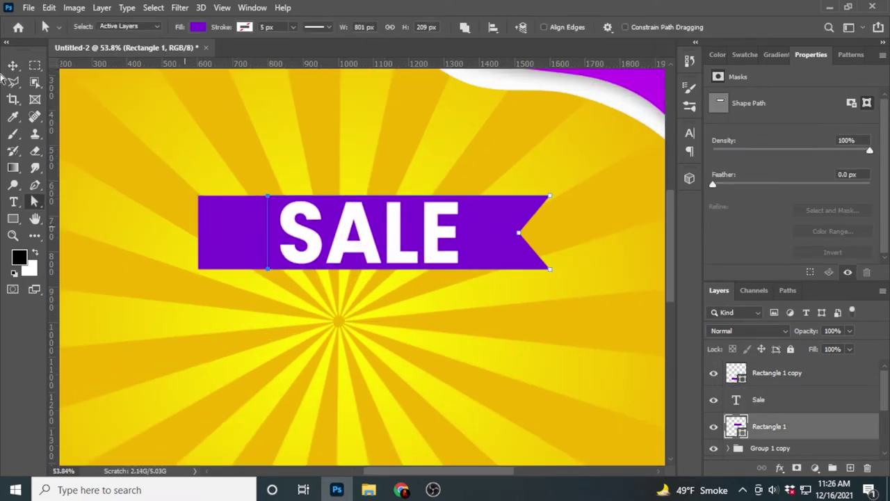
pyautogui.press('v')
pyautogui.moveTo(369, 233); pyautogui.dragTo(379, 232)
# - Replace the old second ribbon with a copy of the reshaped ribbon just below SALE
pyautogui.scroll(-3, 361, 264)
pyautogui.moveTo(394, 390); pyautogui.dragTo(420, 329)
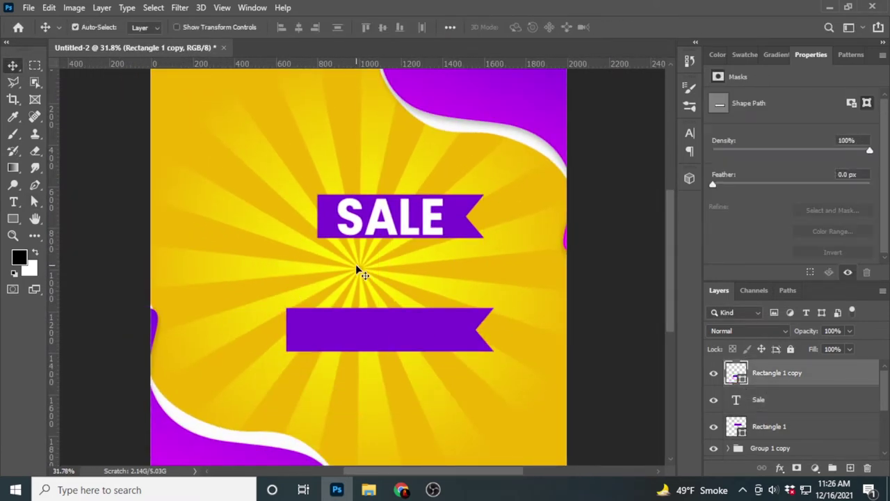
pyautogui.moveTo(369, 345); pyautogui.dragTo(401, 300)
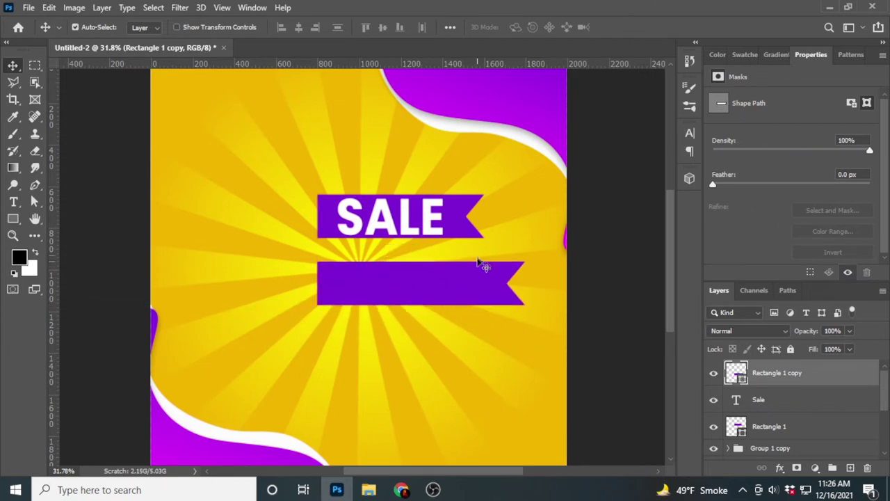
pyautogui.press('Delete')
pyautogui.moveTo(463, 235); pyautogui.dragTo(452, 309)
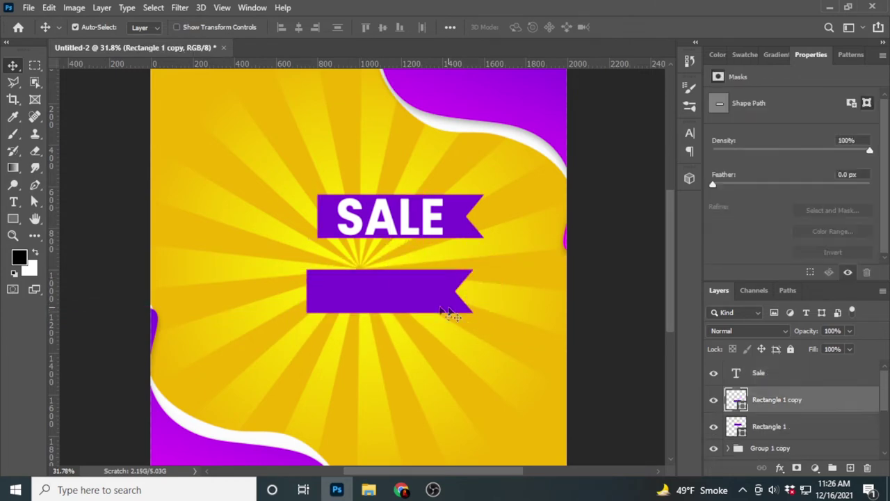
# - Copy the SALE text onto the lower ribbon as 'Upto', shrunk to the left side
pyautogui.moveTo(408, 290); pyautogui.dragTo(407, 300)
pyautogui.doubleClick(405, 298)
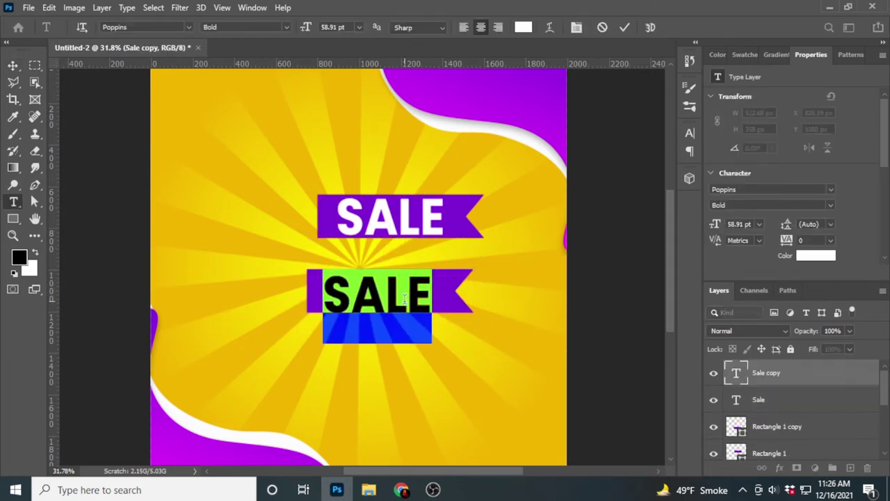
pyautogui.write('Up')
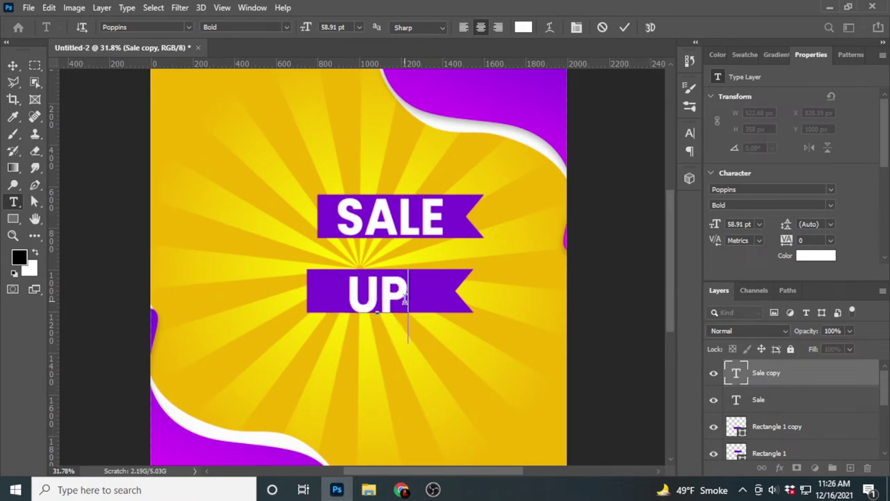
pyautogui.write('to')
pyautogui.hotkey('ctrl', 'Return')
pyautogui.hotkey('ctrl', 't')
pyautogui.moveTo(441, 341)
pyautogui.mouseDown()
pyautogui.moveTo(352, 317)
pyautogui.moveTo(400, 259)
pyautogui.moveTo(470, 244)
pyautogui.mouseUp()
pyautogui.press('Return')
# - Reword a text copy to '70%' and enlarge it on the ribbon
pyautogui.scroll(2, 348, 295)
pyautogui.doubleClick(400, 258)
pyautogui.write('70')
pyautogui.hotkey('ctrl', 'Return')
pyautogui.hotkey('ctrl', 't')
pyautogui.press('Return')
# - Add a copy reading 'OFF', stacked one letter per line, right of 70%
pyautogui.moveTo(320, 274); pyautogui.dragTo(480, 266)
pyautogui.doubleClick(480, 266)
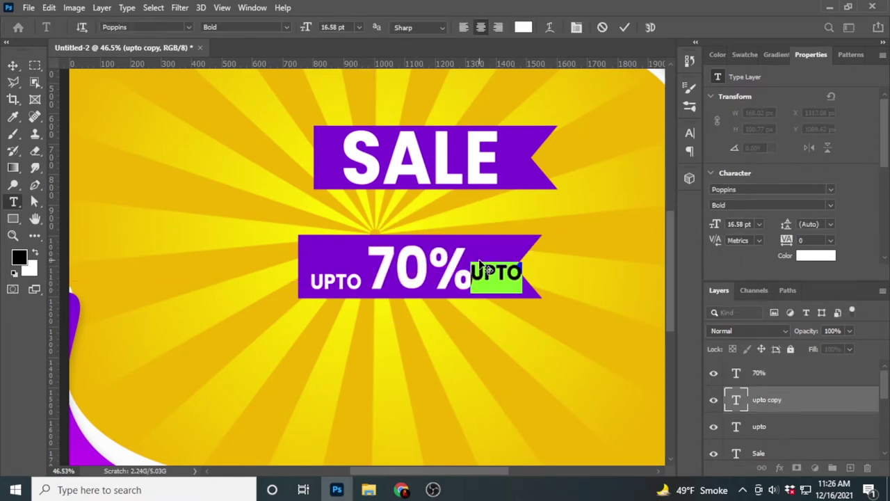
pyautogui.write('OFF')
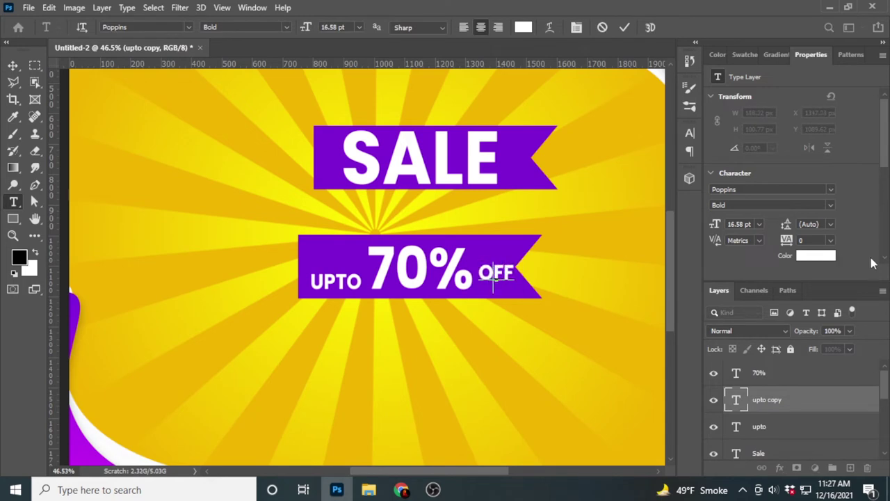
pyautogui.click(493, 278)
pyautogui.press('Return')
pyautogui.click(625, 27)
# - Resize OFF, set its line spacing to 14 pt, and place it beside 70%
pyautogui.click(12, 66)
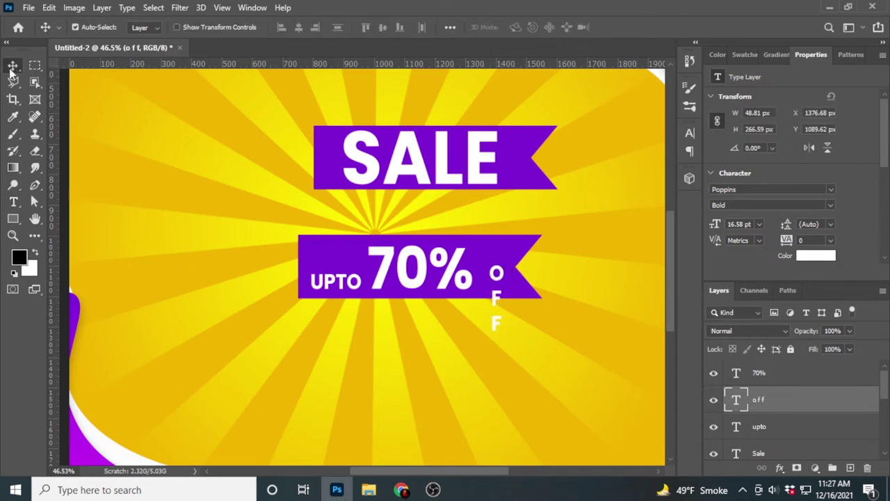
pyautogui.moveTo(494, 319); pyautogui.dragTo(482, 298)
pyautogui.hotkey('ctrl', 't')
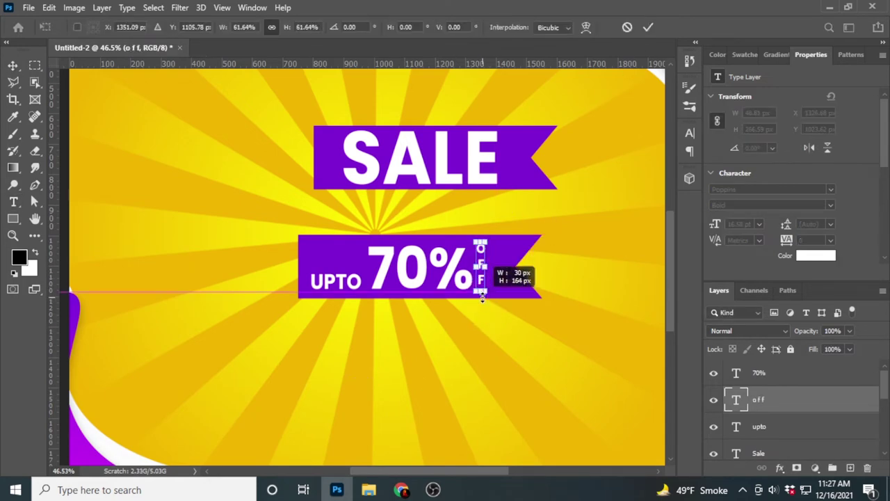
pyautogui.click(647, 27)
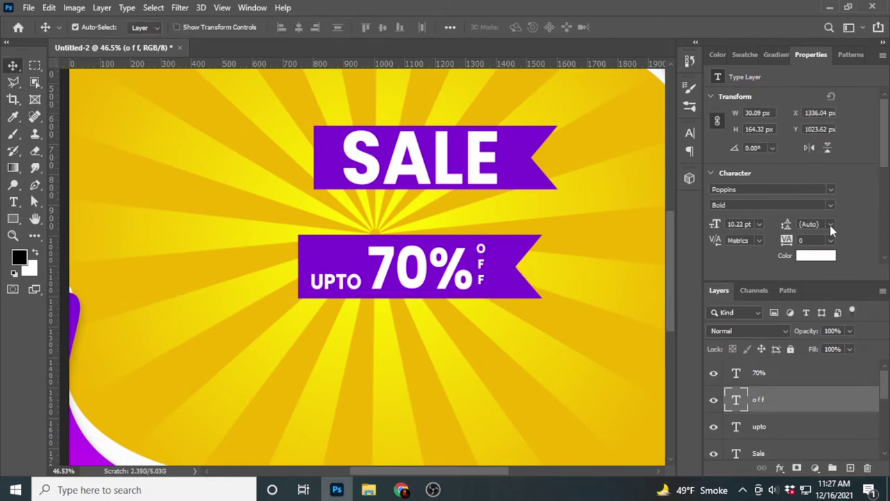
pyautogui.click(831, 224)
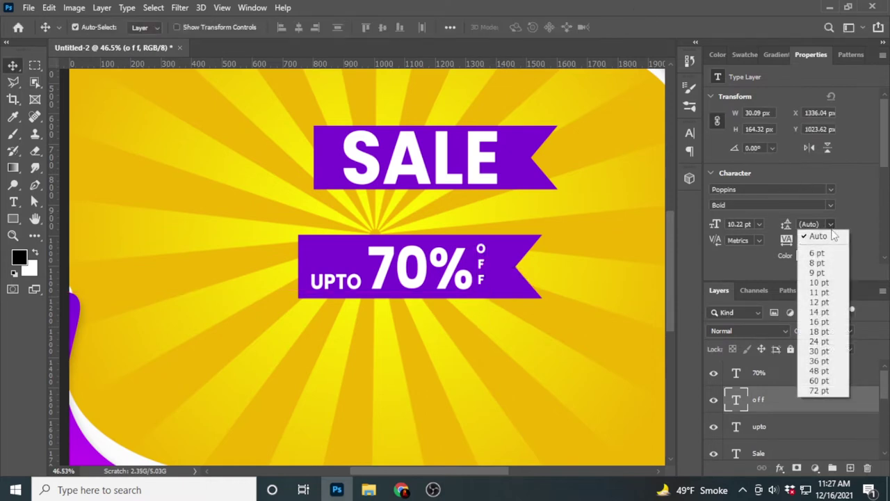
pyautogui.click(819, 311)
pyautogui.moveTo(485, 269); pyautogui.dragTo(485, 272)
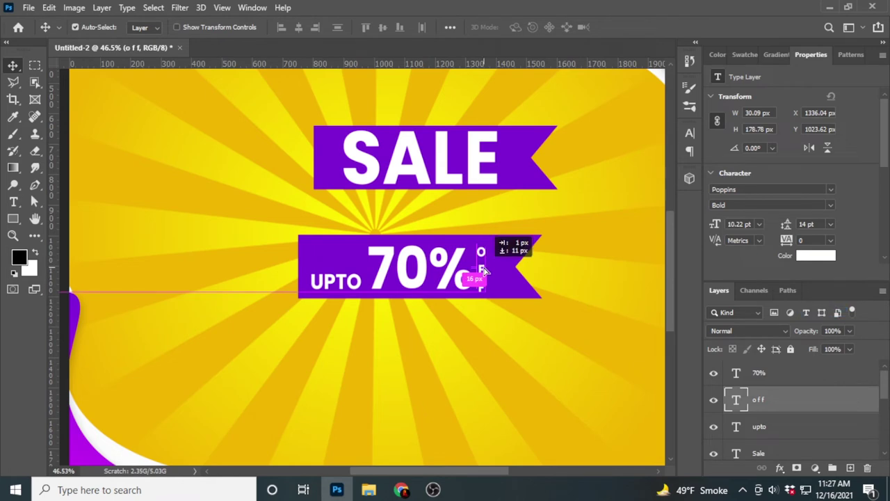
# - Rescale UPTO, split it into 'UP' and 'TO' lines, and move it left of 70%
pyautogui.click(334, 281)
pyautogui.hotkey('ctrl', 't')
pyautogui.moveTo(314, 284); pyautogui.dragTo(317, 286)
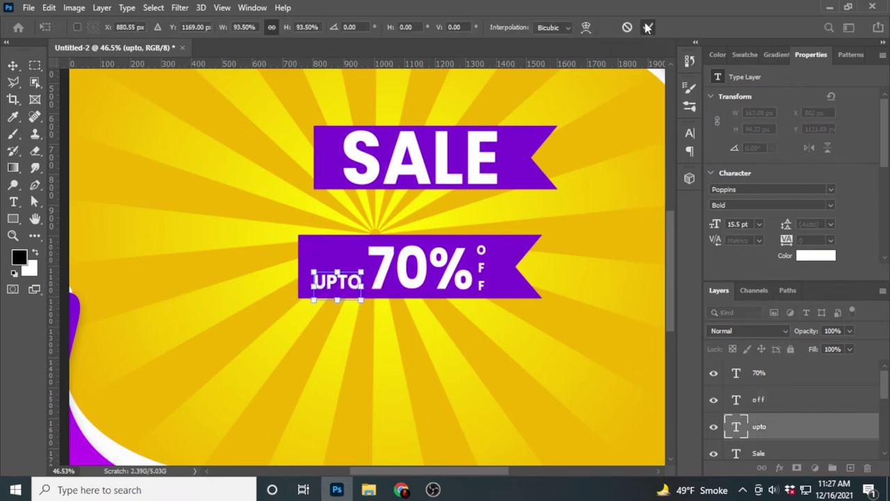
pyautogui.click(647, 27)
pyautogui.doubleClick(340, 278)
pyautogui.press('Return')
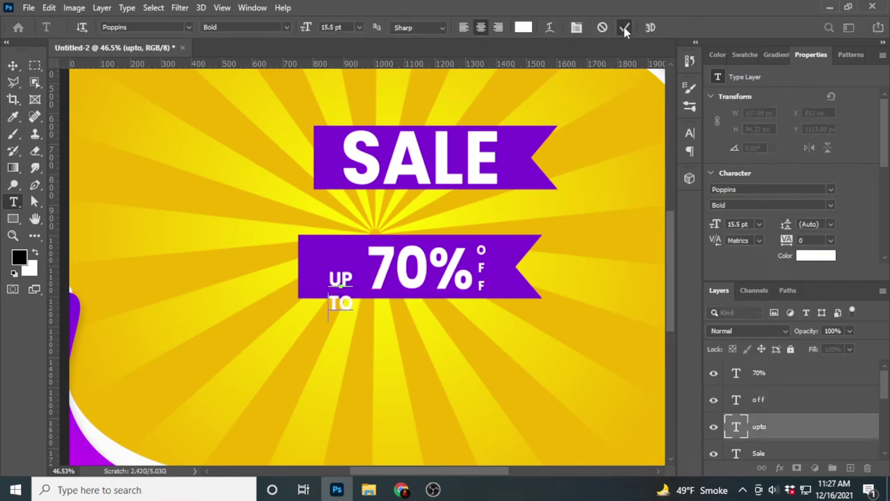
pyautogui.click(624, 27)
pyautogui.press('v')
pyautogui.moveTo(338, 285); pyautogui.dragTo(344, 269)
pyautogui.scroll(-2, 473, 263)
pyautogui.click(443, 260)
# - Group the 70% banner's layers, and group the SALE text with its banner
pyautogui.scroll(-2, 785, 429)
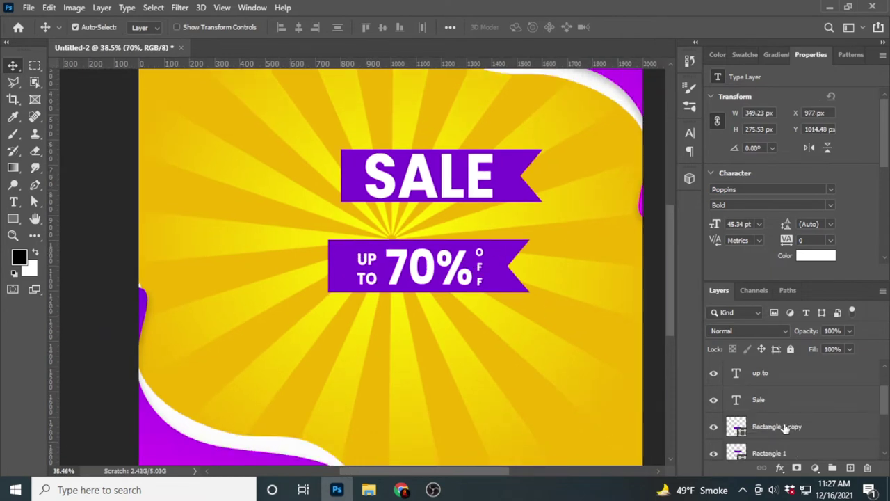
pyautogui.moveTo(718, 433); pyautogui.dragTo(775, 389)
pyautogui.scroll(2, 779, 396)
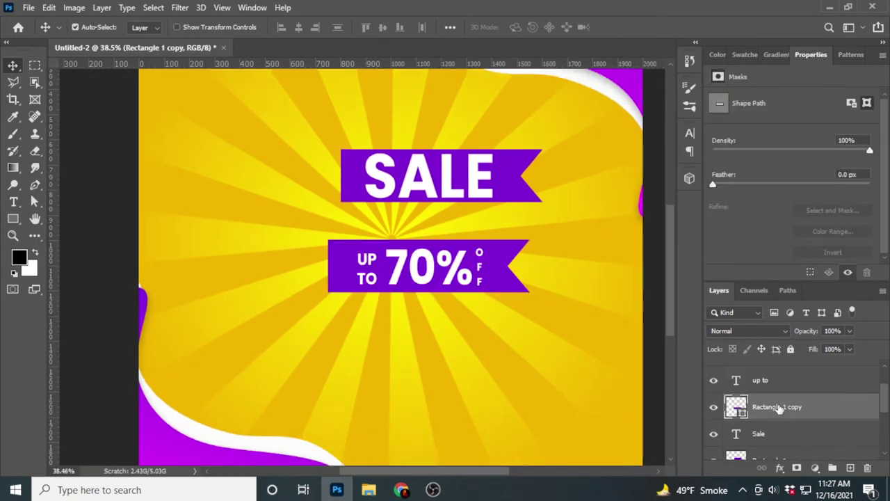
pyautogui.keyDown('shift'); pyautogui.click(775, 379); pyautogui.keyUp('shift')
pyautogui.hotkey('ctrl', 'g')
pyautogui.click(765, 389)
pyautogui.keyDown('shift'); pyautogui.click(774, 416); pyautogui.keyUp('shift')
pyautogui.hotkey('ctrl', 'g')
pyautogui.scroll(1, 152, 154)
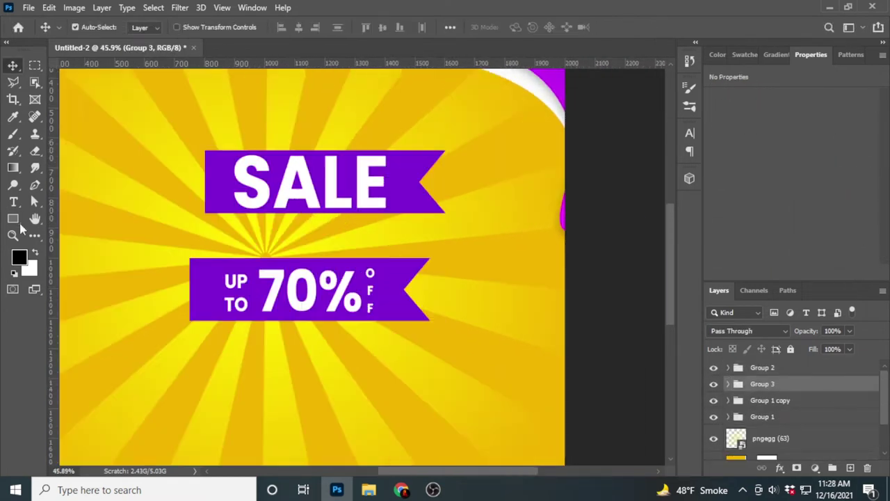
# - Draw a slanted rectangle strip from the SALE banner downward and fill it dark purple
pyautogui.press('u')
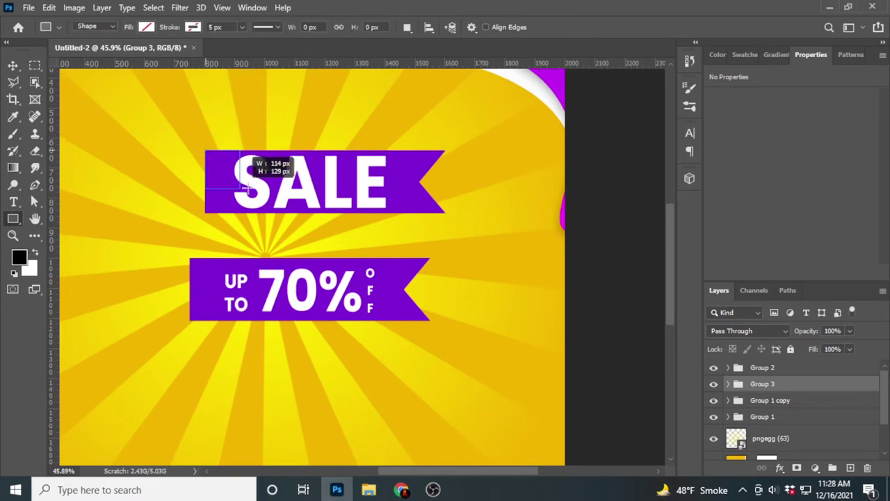
pyautogui.moveTo(248, 187)
pyautogui.mouseDown()
pyautogui.moveTo(408, 212)
pyautogui.moveTo(400, 315)
pyautogui.mouseUp()
pyautogui.press('a')
pyautogui.click(199, 27)
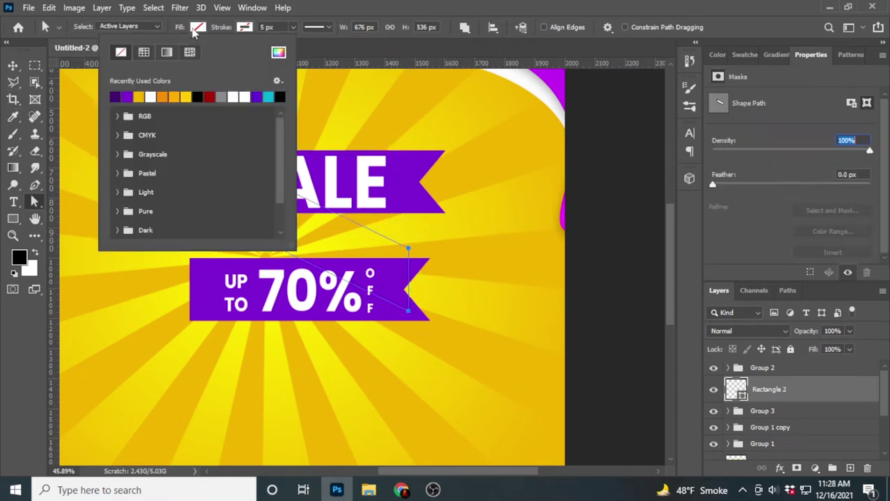
pyautogui.doubleClick(129, 91)
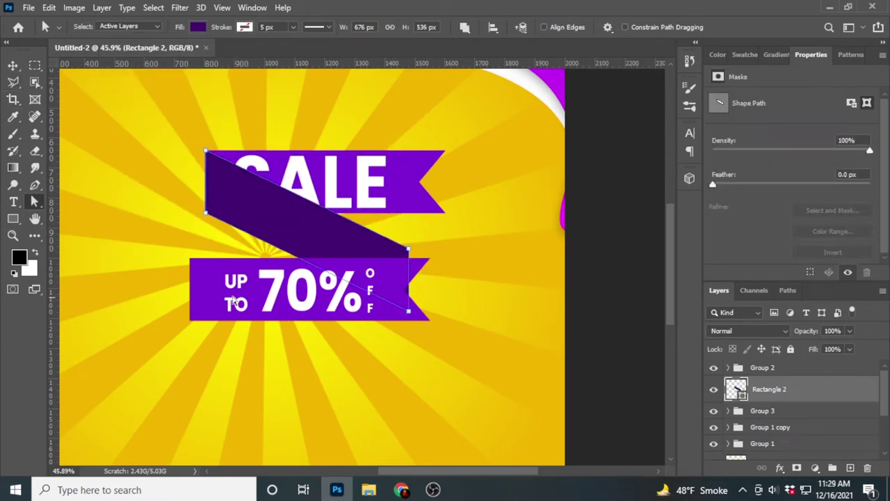
pyautogui.click(11, 66)
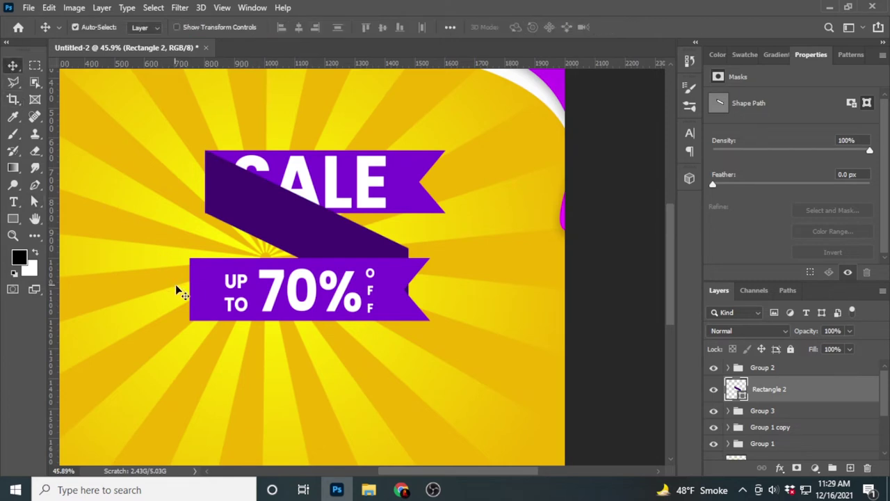
pyautogui.click(203, 292)
pyautogui.hotkey('ctrl', 't')
# - Flip the 70% banner shape horizontally and nudge its group slightly up
pyautogui.rightClick(200, 290)
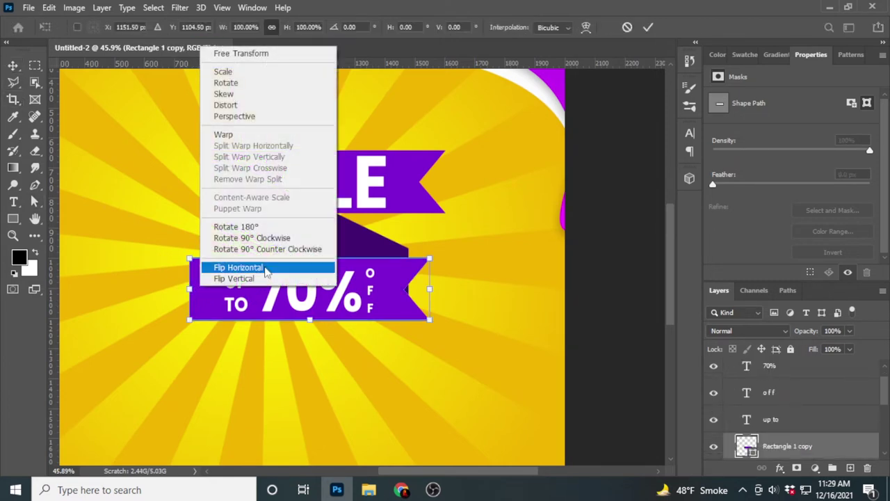
pyautogui.click(248, 264)
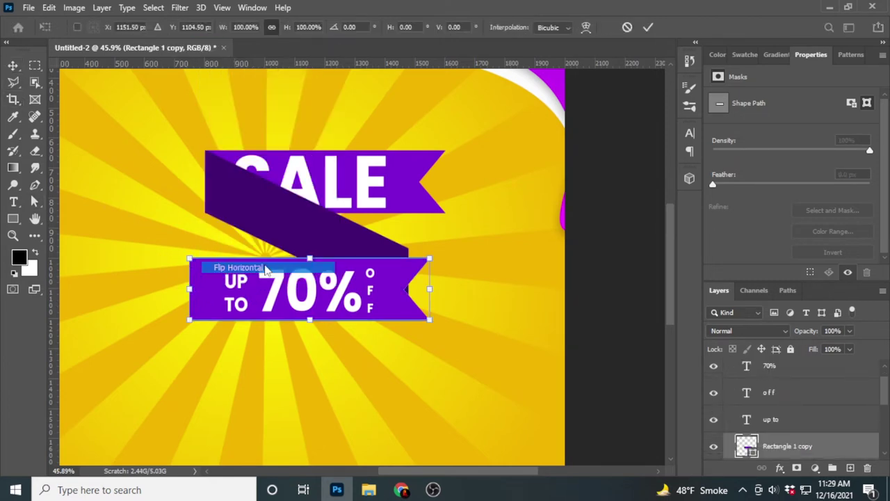
pyautogui.click(653, 22)
pyautogui.scroll(1, 789, 398)
pyautogui.click(734, 369)
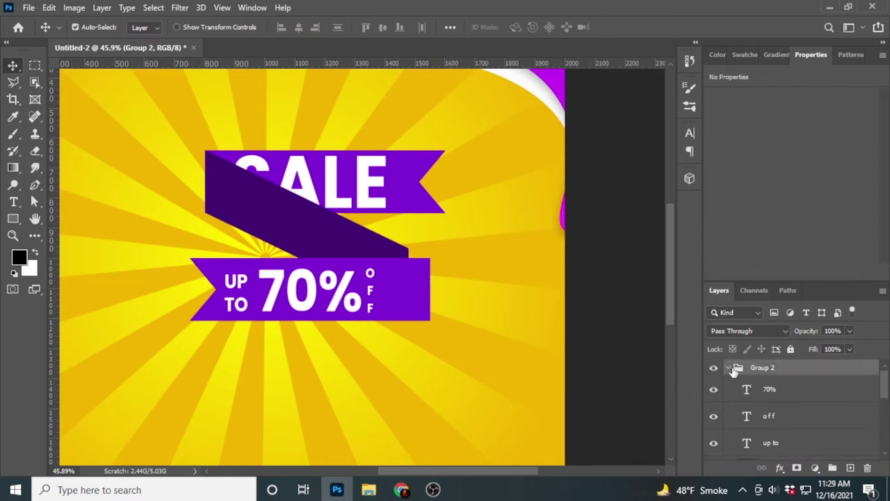
pyautogui.click(729, 367)
pyautogui.moveTo(394, 297); pyautogui.dragTo(394, 289)
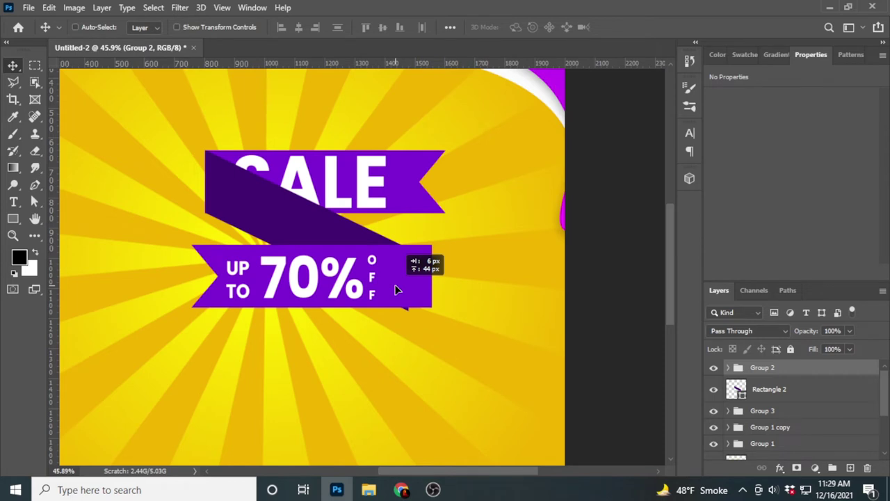
# - Place the dark fold strip layer beneath both banner groups
pyautogui.click(723, 387)
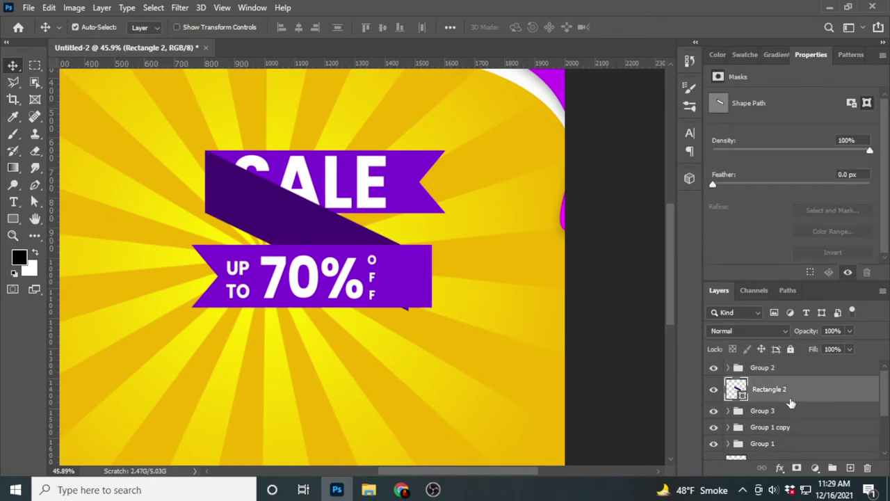
pyautogui.moveTo(791, 404); pyautogui.dragTo(789, 423)
pyautogui.scroll(1, 361, 268)
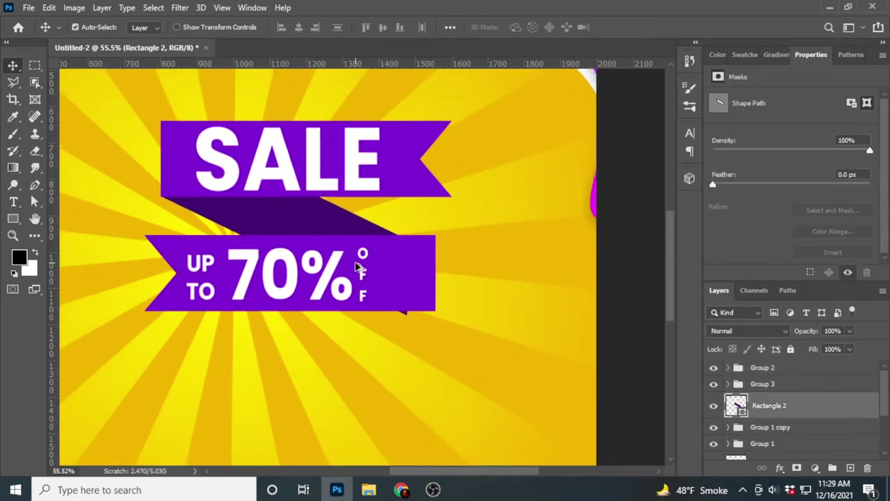
pyautogui.scroll(1, 362, 268)
# - Stretch the dark strip's right corners out to the ribbon's right edge
pyautogui.press('a')
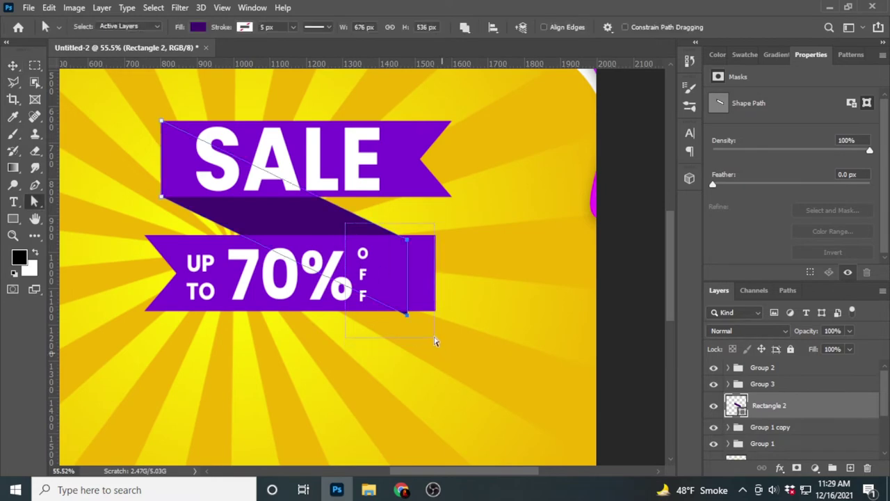
pyautogui.moveTo(407, 315); pyautogui.dragTo(433, 313)
pyautogui.scroll(2, 432, 243)
pyautogui.scroll(2, 437, 236)
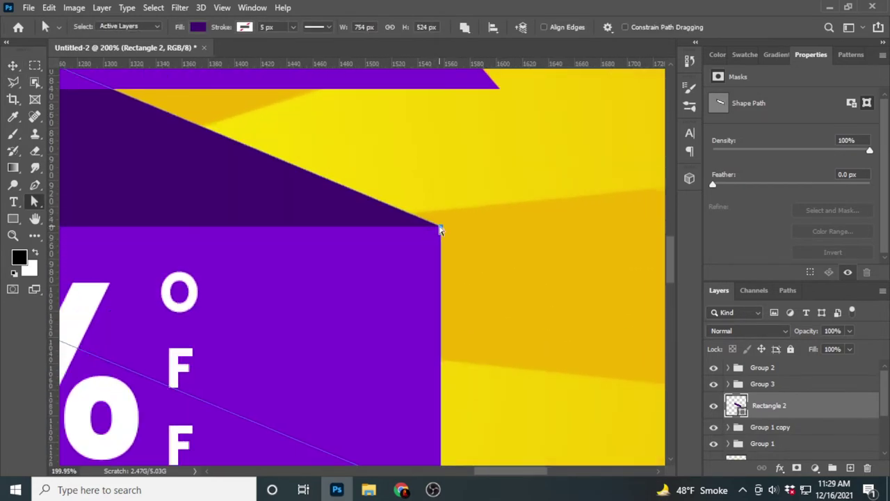
pyautogui.scroll(-3, 410, 224)
pyautogui.scroll(-2, 382, 213)
pyautogui.scroll(-1, 382, 214)
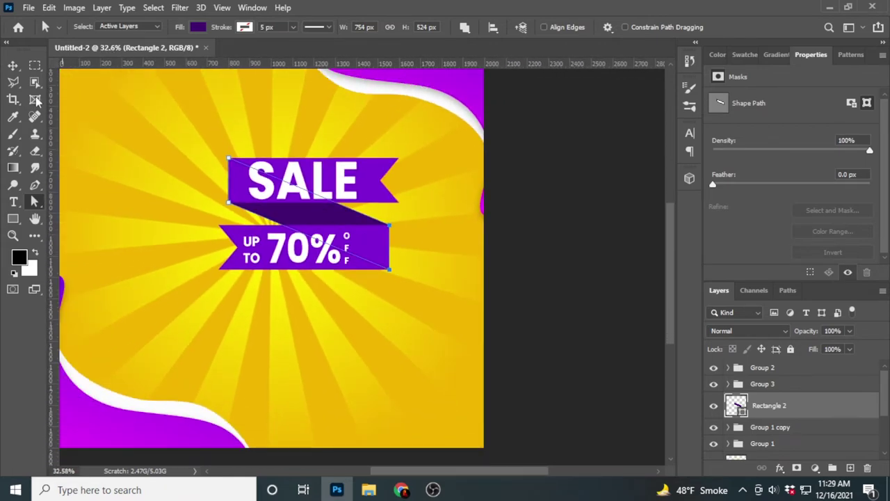
pyautogui.click(13, 66)
pyautogui.scroll(-1, 439, 223)
# - Scale both banner groups and the dark strip to about 157%, tilted about −6.6°
pyautogui.click(598, 295)
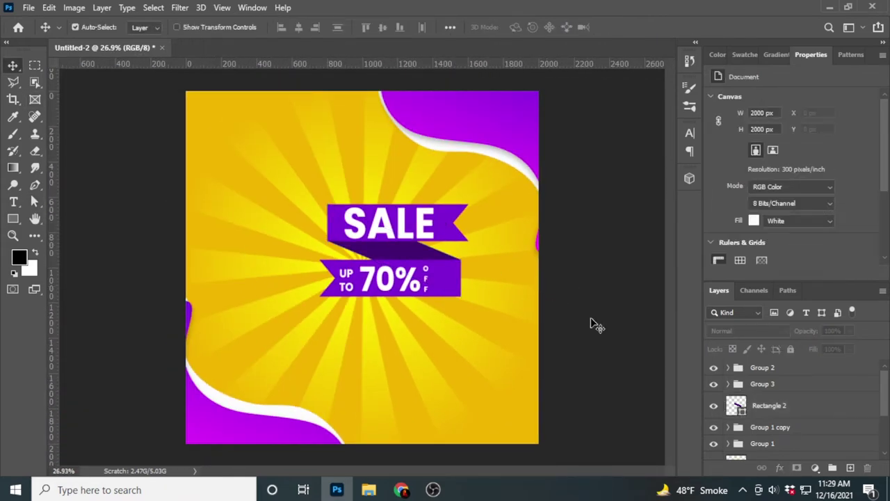
pyautogui.click(790, 373)
pyautogui.keyDown('shift'); pyautogui.click(768, 407); pyautogui.keyUp('shift')
pyautogui.hotkey('ctrl', 't')
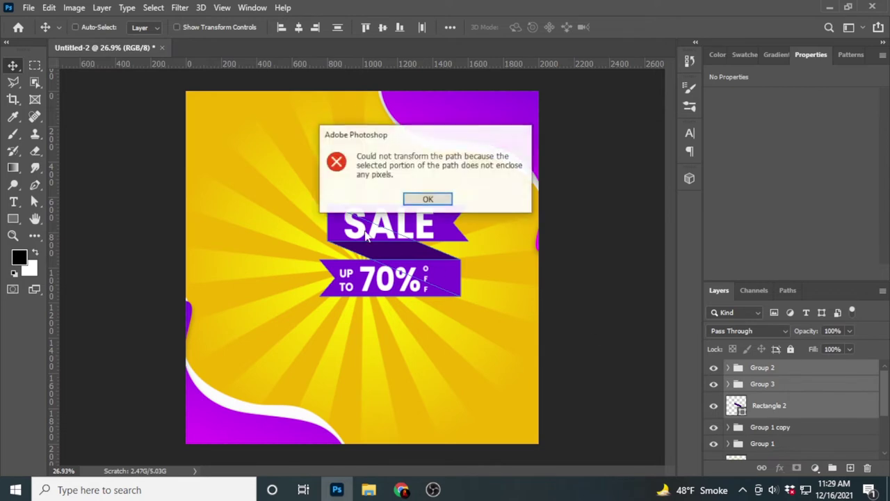
pyautogui.click(427, 199)
pyautogui.hotkey('ctrl', 't')
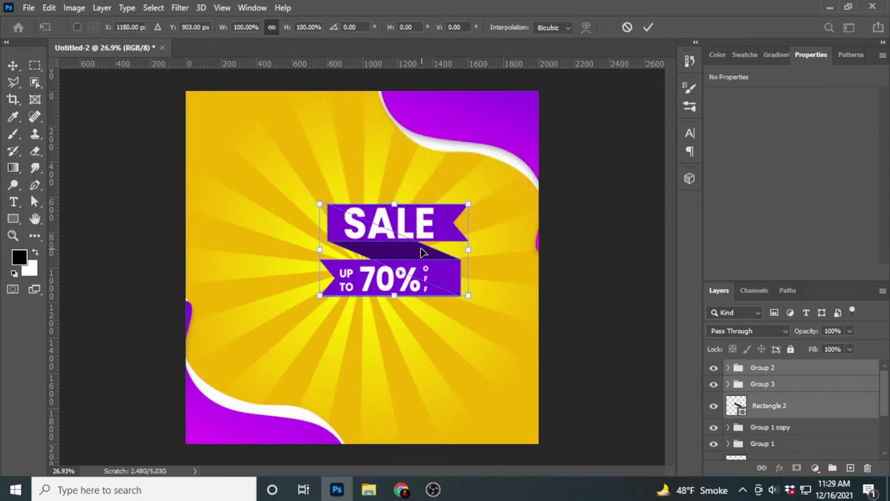
pyautogui.moveTo(423, 249)
pyautogui.mouseDown()
pyautogui.moveTo(469, 257)
pyautogui.moveTo(472, 244)
pyautogui.mouseUp()
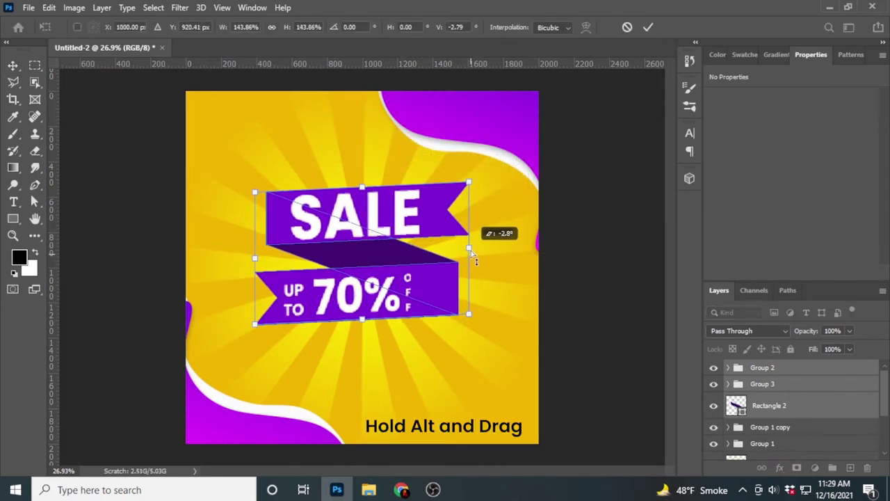
pyautogui.moveTo(469, 305); pyautogui.dragTo(480, 310)
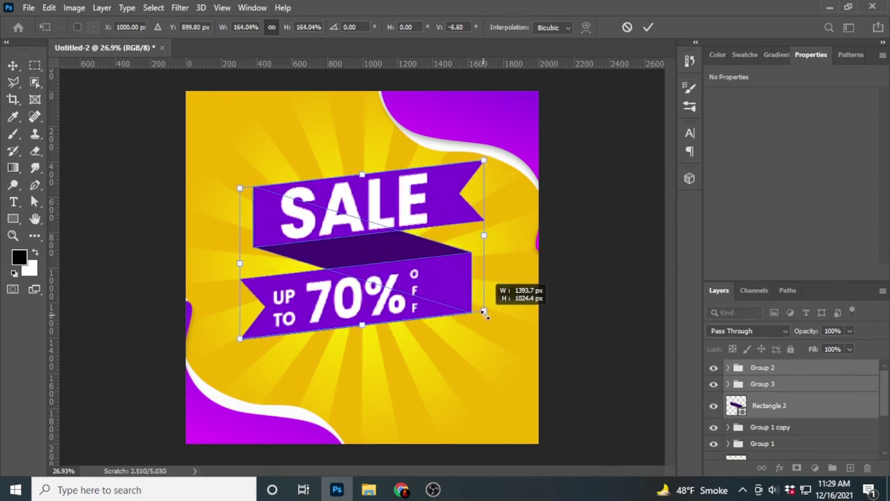
pyautogui.click(647, 27)
pyautogui.hotkey('ctrl', '-')
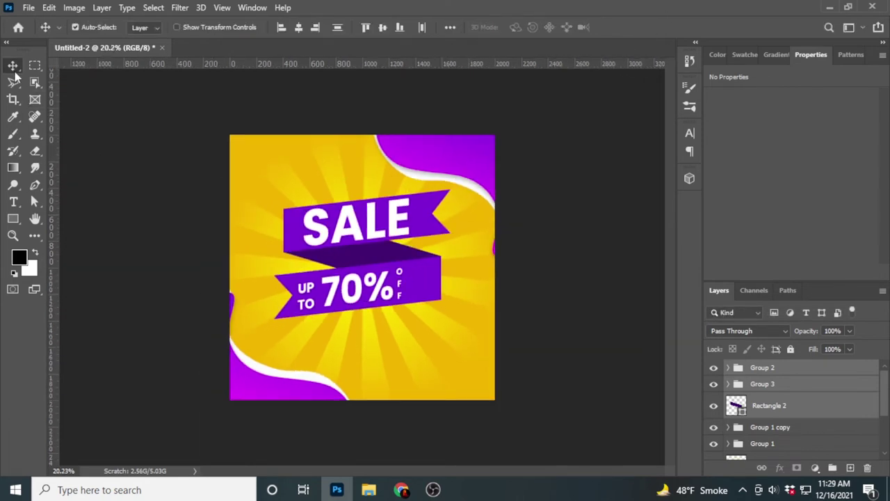
# - Create a three-sided triangle with the Polygon tool
pyautogui.click(17, 219)
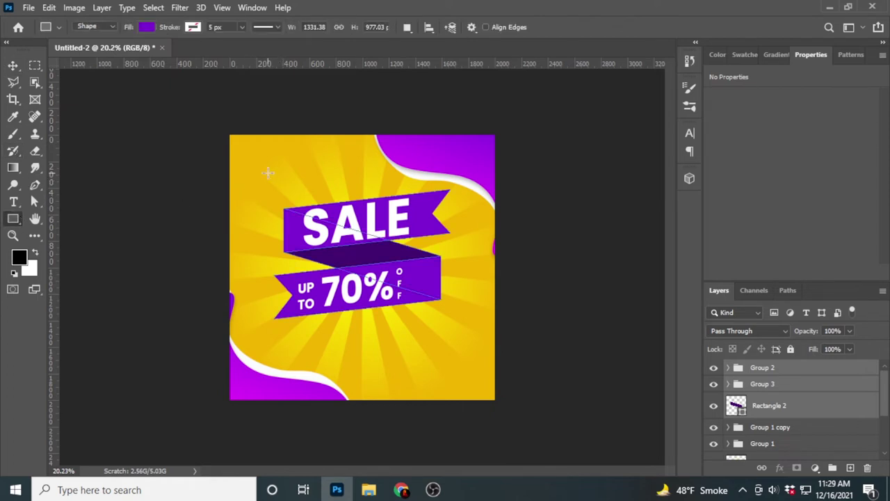
pyautogui.hotkey('ctrl', '+')
pyautogui.rightClick(19, 221)
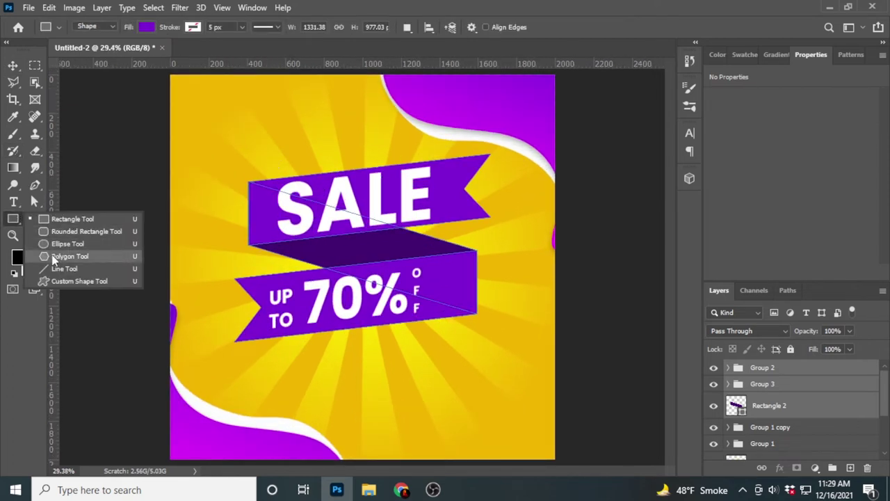
pyautogui.press('Escape')
pyautogui.rightClick(325, 102)
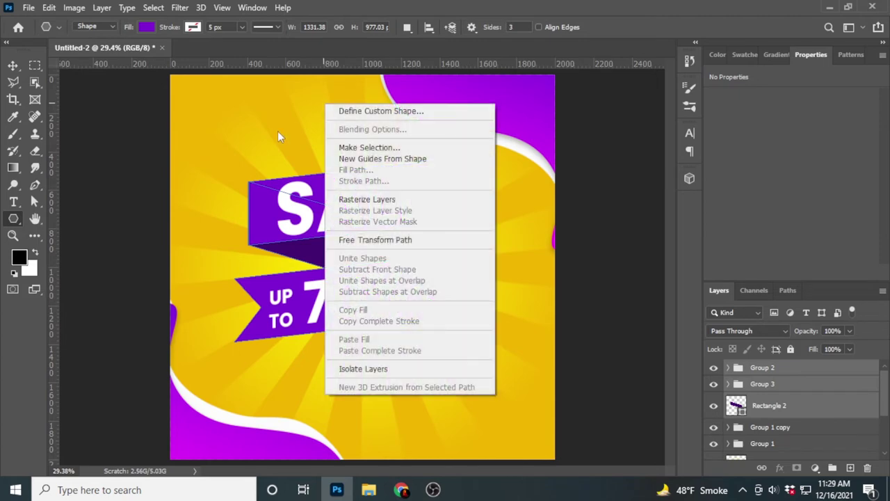
pyautogui.press('Escape')
pyautogui.click(269, 133)
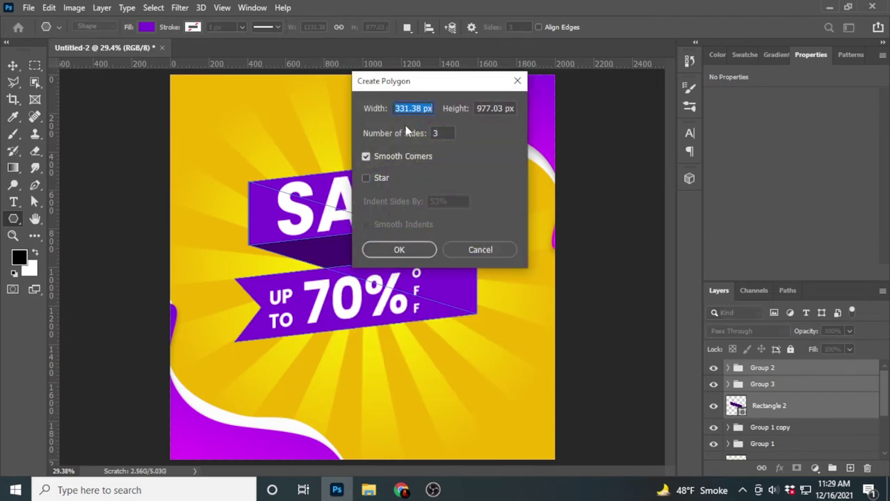
pyautogui.click(417, 251)
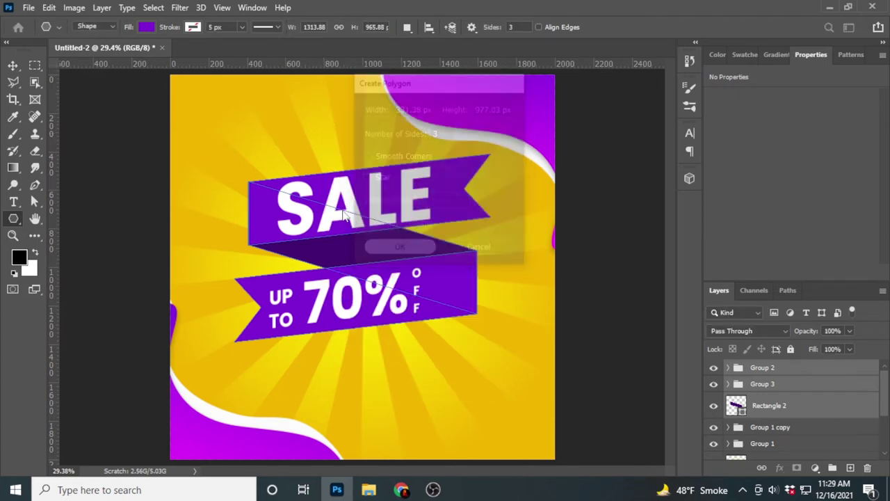
# - Shrink and narrow the triangle and move it to the poster's top-left
pyautogui.press('v')
pyautogui.hotkey('ctrl', 't')
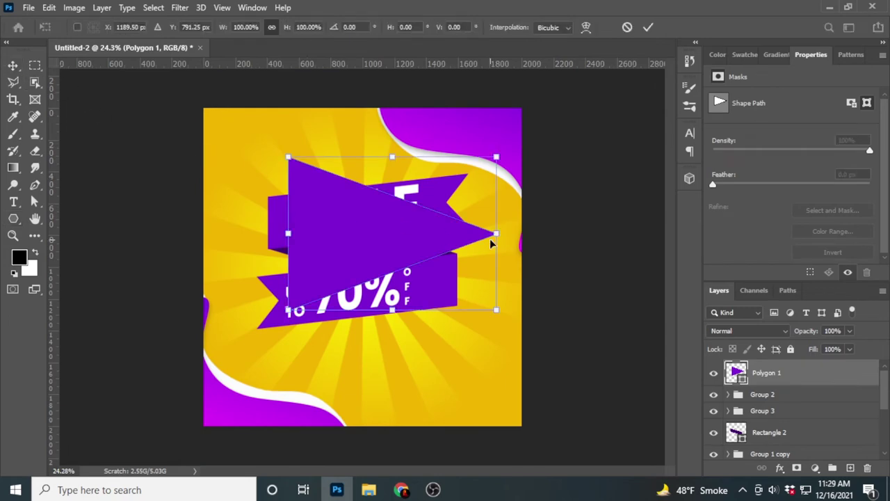
pyautogui.moveTo(497, 158); pyautogui.dragTo(353, 263)
pyautogui.moveTo(311, 291); pyautogui.dragTo(283, 146)
pyautogui.scroll(3, 283, 146)
pyautogui.moveTo(338, 103); pyautogui.dragTo(291, 102)
pyautogui.click(15, 70)
pyautogui.scroll(-2, 274, 214)
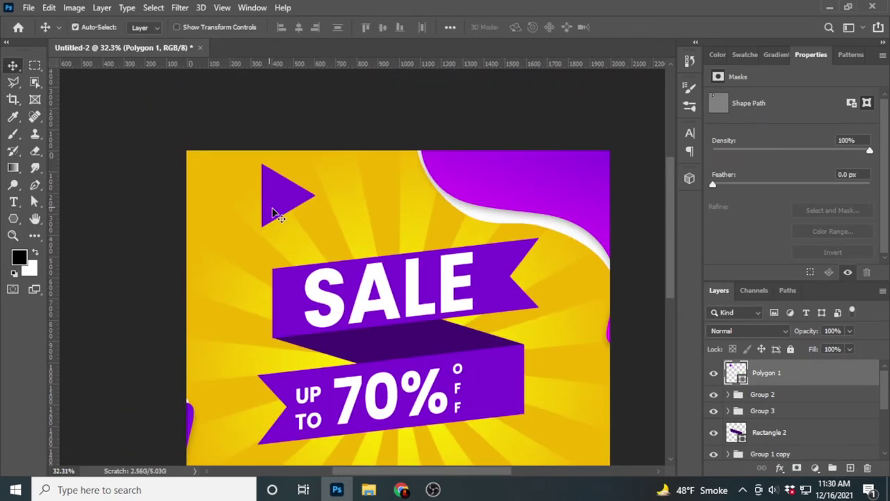
# - Fill the triangle white (ffffff) and shrink it further
pyautogui.doubleClick(738, 376)
pyautogui.write('ffffff')
pyautogui.click(771, 132)
pyautogui.hotkey('ctrl', 't')
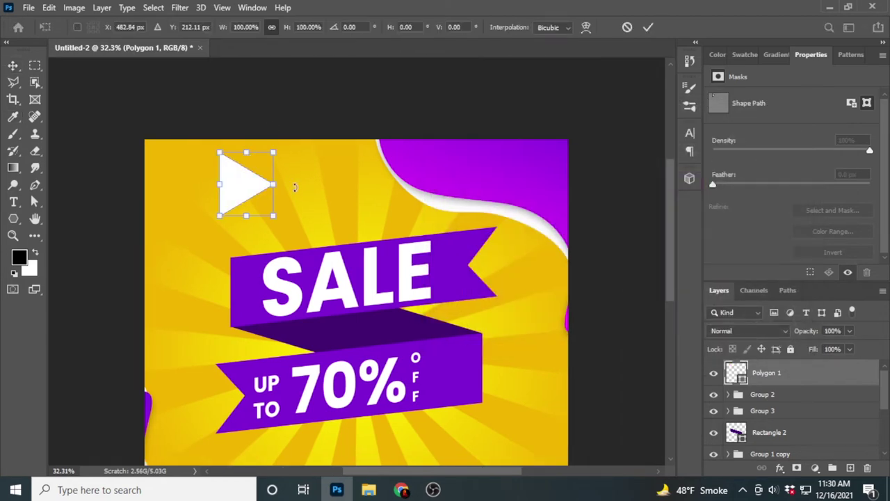
pyautogui.moveTo(295, 189); pyautogui.dragTo(244, 189)
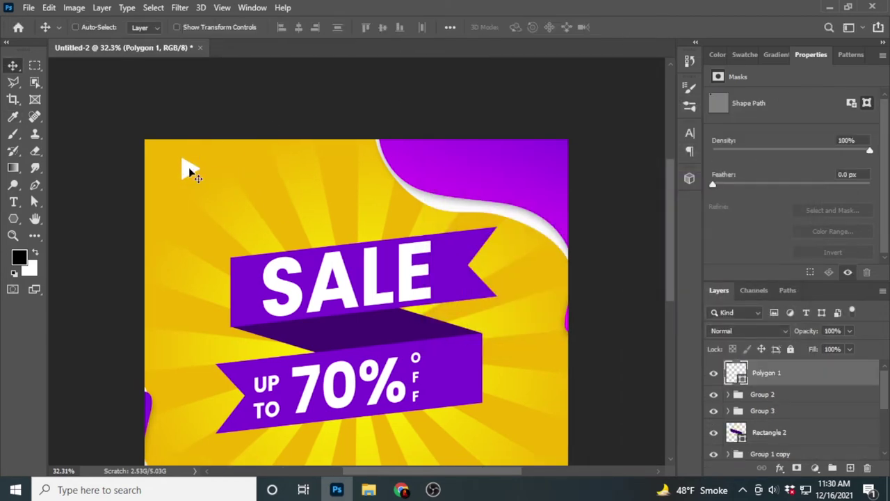
pyautogui.press('Return')
# - Duplicate the white triangle to the right of the ribbon
pyautogui.moveTo(191, 165); pyautogui.dragTo(512, 333)
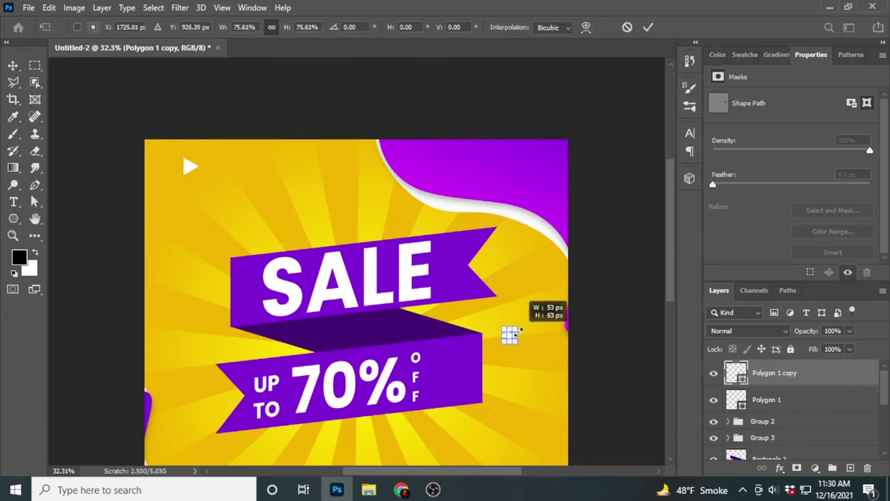
pyautogui.scroll(-1, 515, 337)
pyautogui.scroll(2, 506, 292)
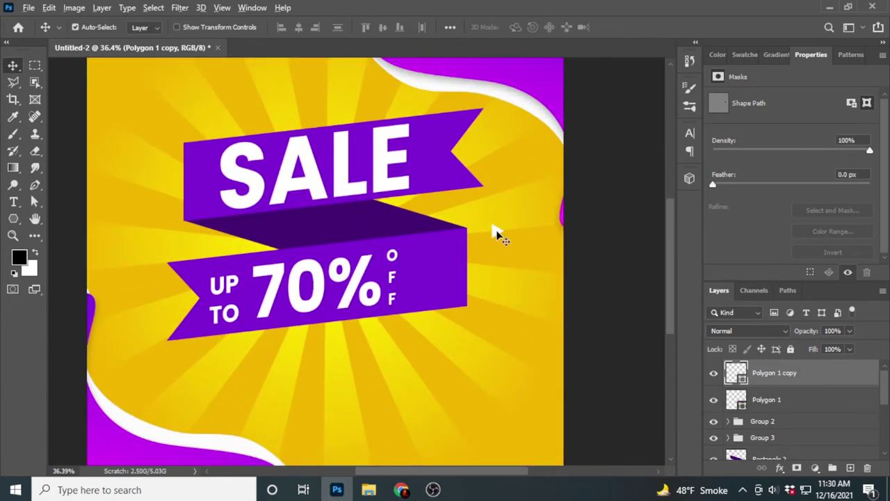
# - Draw a small ellipse left of the ribbons with no fill and a white 5 px stroke
pyautogui.rightClick(11, 221)
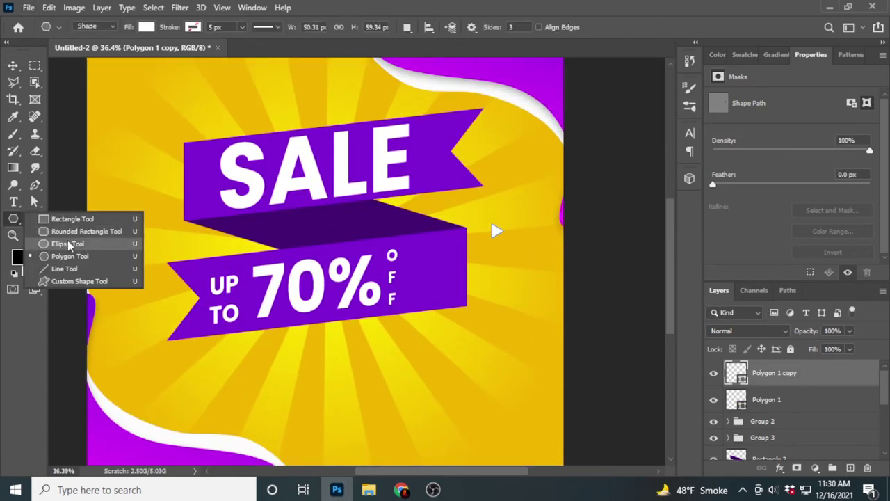
pyautogui.click(89, 244)
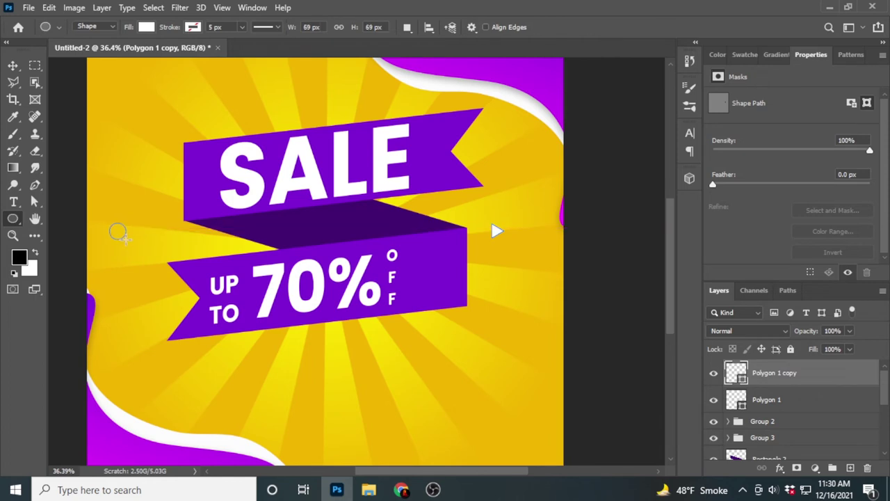
pyautogui.moveTo(124, 238); pyautogui.dragTo(124, 238)
pyautogui.click(146, 28)
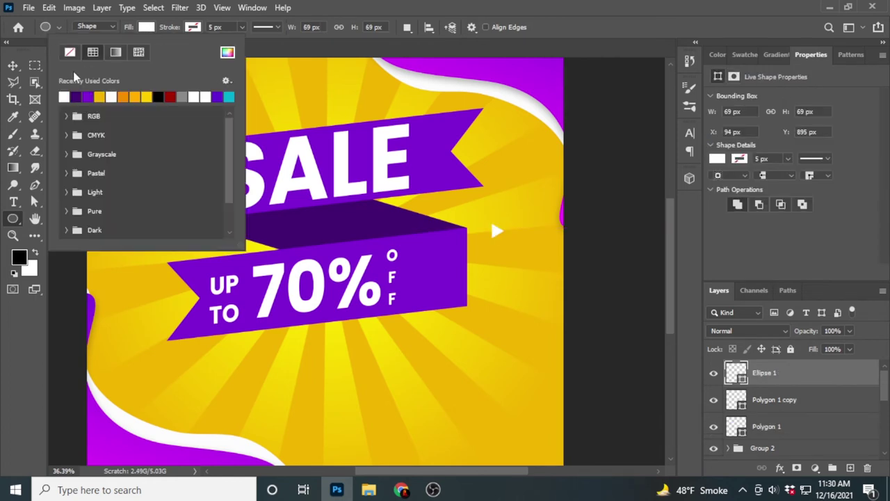
pyautogui.click(70, 52)
pyautogui.click(193, 27)
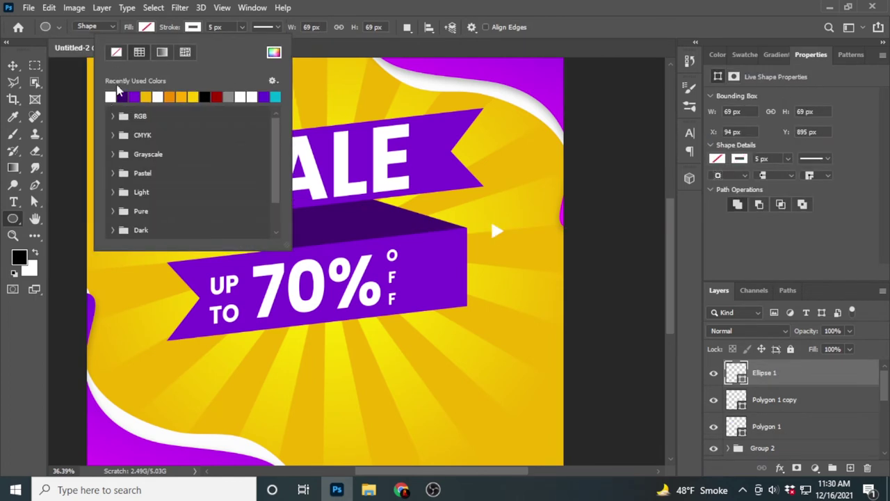
pyautogui.click(13, 66)
# - Position the white ring left of the ribbons and place a copy right of the ribbons
pyautogui.hotkey('ctrl', '-')
pyautogui.hotkey('ctrl', '0')
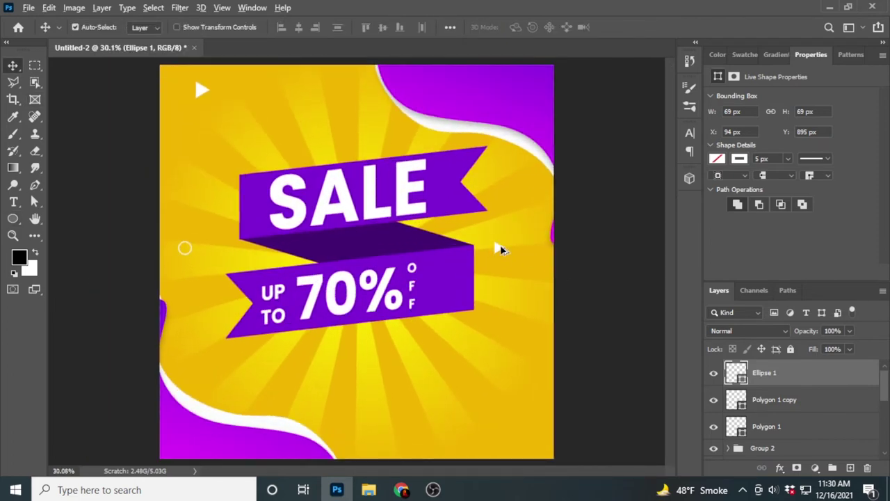
pyautogui.moveTo(500, 244); pyautogui.dragTo(539, 447)
pyautogui.moveTo(193, 249)
pyautogui.mouseDown()
pyautogui.moveTo(533, 408)
pyautogui.moveTo(550, 378)
pyautogui.moveTo(546, 320)
pyautogui.mouseUp()
pyautogui.hotkey('ctrl', 't')
pyautogui.click(648, 27)
pyautogui.scroll(3, 496, 353)
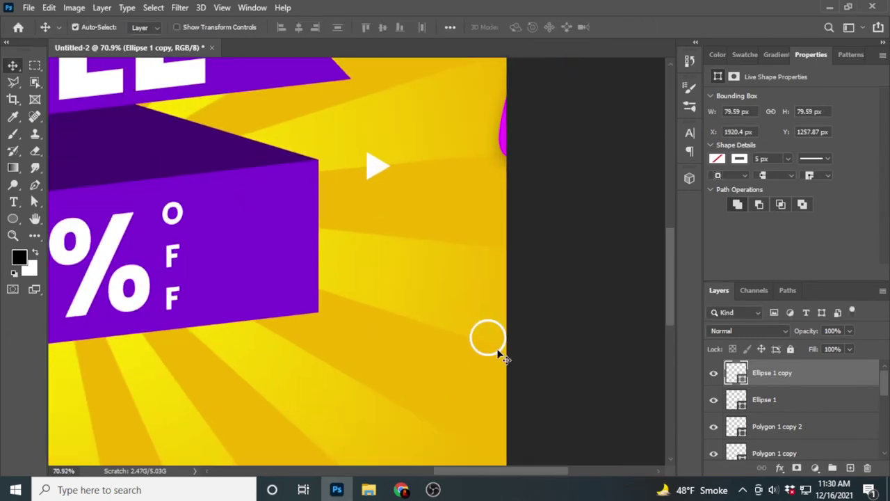
pyautogui.moveTo(496, 353); pyautogui.dragTo(467, 361)
# - Add white triangle copies near the bottom-right corner and in the top-right purple area
pyautogui.hotkey('ctrl', '0')
pyautogui.moveTo(220, 109)
pyautogui.mouseDown()
pyautogui.moveTo(232, 198)
pyautogui.moveTo(318, 364)
pyautogui.mouseUp()
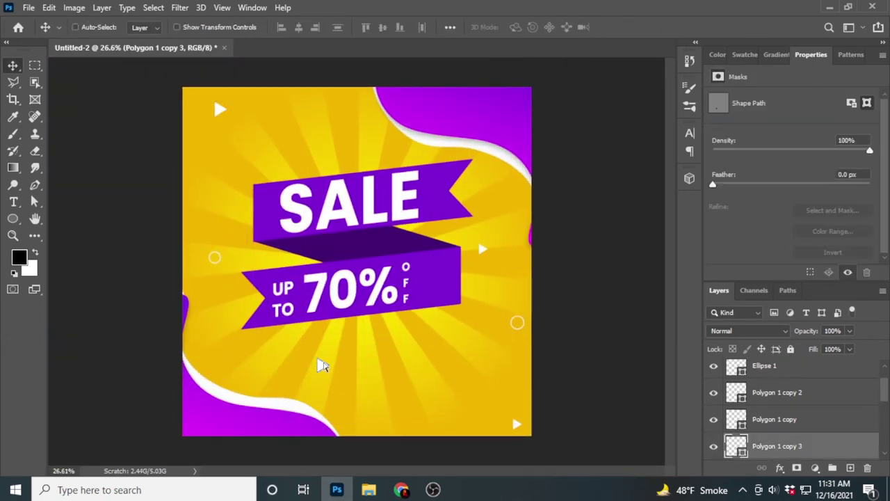
pyautogui.hotkey('ctrl', 't')
pyautogui.press('Return')
pyautogui.hotkey('ctrl', '-')
pyautogui.hotkey('ctrl', '+')
pyautogui.scroll(-1, 303, 344)
pyautogui.scroll(-1, 308, 338)
pyautogui.moveTo(327, 344); pyautogui.dragTo(447, 158)
pyautogui.scroll(5, 384, 277)
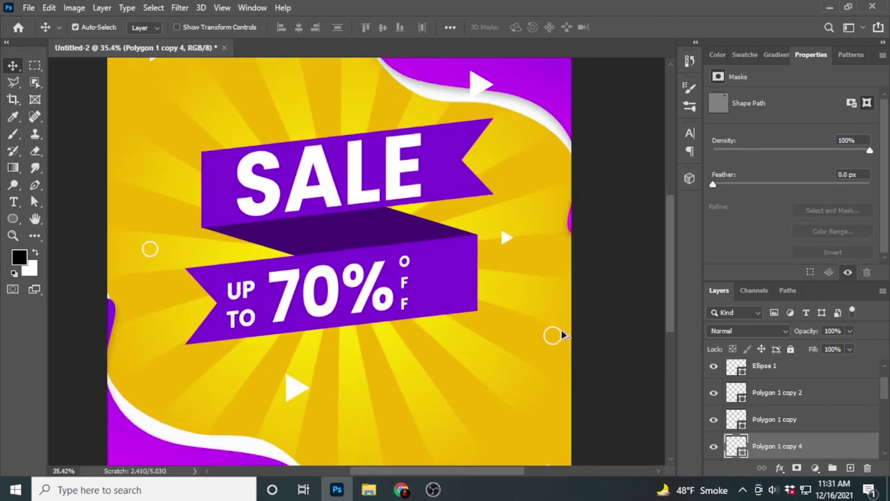
# - Duplicate the right ring into a smaller copy on the top wave edge
pyautogui.click(558, 335)
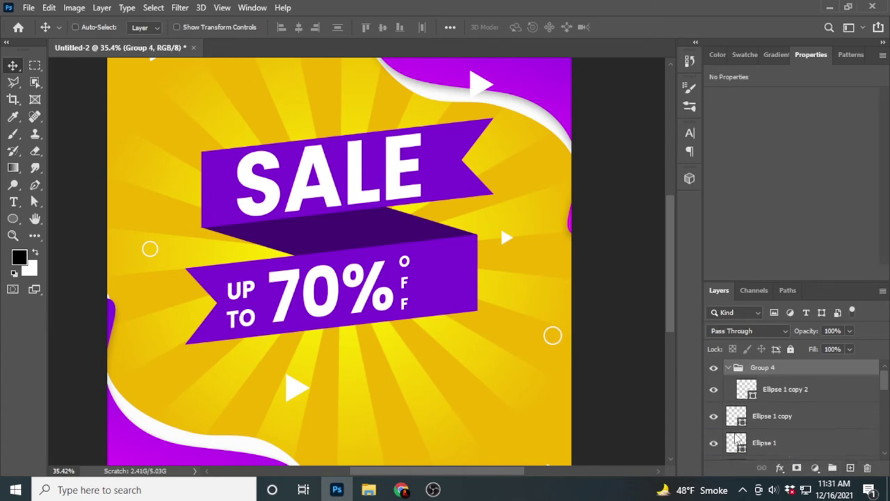
pyautogui.moveTo(559, 336)
pyautogui.mouseDown()
pyautogui.moveTo(549, 167)
pyautogui.moveTo(410, 63)
pyautogui.mouseUp()
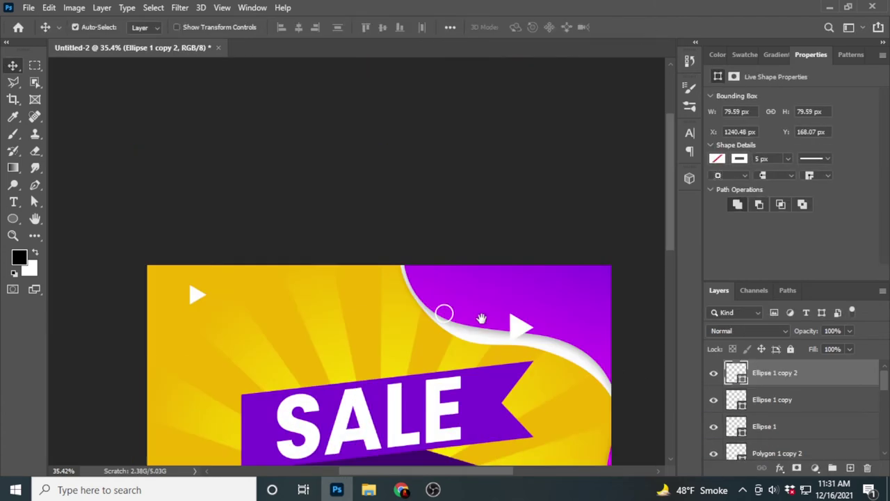
pyautogui.scroll(3, 452, 313)
pyautogui.moveTo(452, 313); pyautogui.dragTo(420, 235)
pyautogui.hotkey('ctrl', 't')
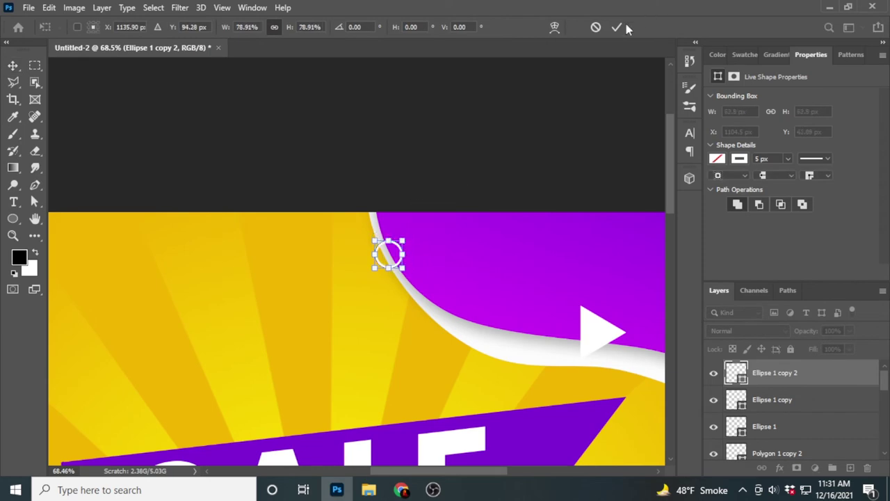
pyautogui.press('Return')
pyautogui.hotkey('ctrl', '0')
pyautogui.click(505, 167)
# - Place a shrunken ring copy on the wave edge in the bottom-left purple corner
pyautogui.click(765, 376)
pyautogui.hotkey('ctrl', 'j')
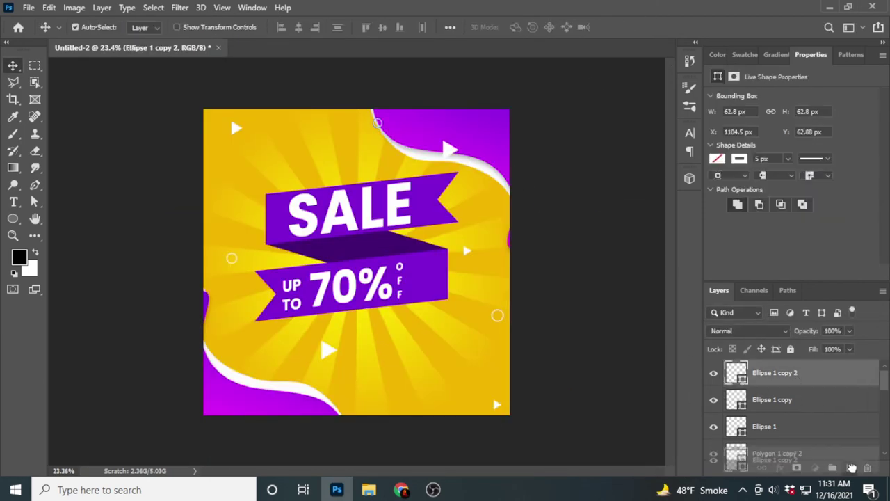
pyautogui.hotkey('ctrl', 't')
pyautogui.moveTo(378, 119)
pyautogui.mouseDown()
pyautogui.moveTo(376, 149)
pyautogui.moveTo(285, 407)
pyautogui.mouseUp()
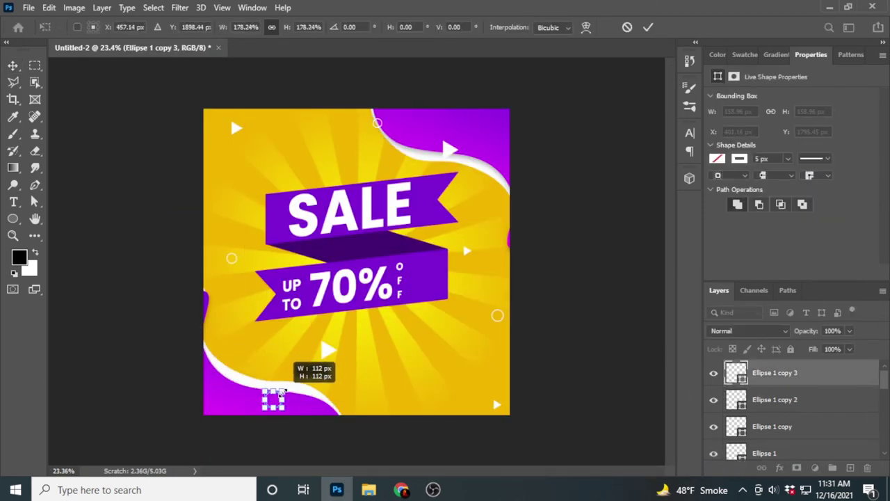
pyautogui.press('Return')
pyautogui.scroll(5, 285, 407)
pyautogui.moveTo(314, 318); pyautogui.dragTo(350, 291)
pyautogui.hotkey('ctrl', 't')
pyautogui.moveTo(349, 253); pyautogui.dragTo(328, 274)
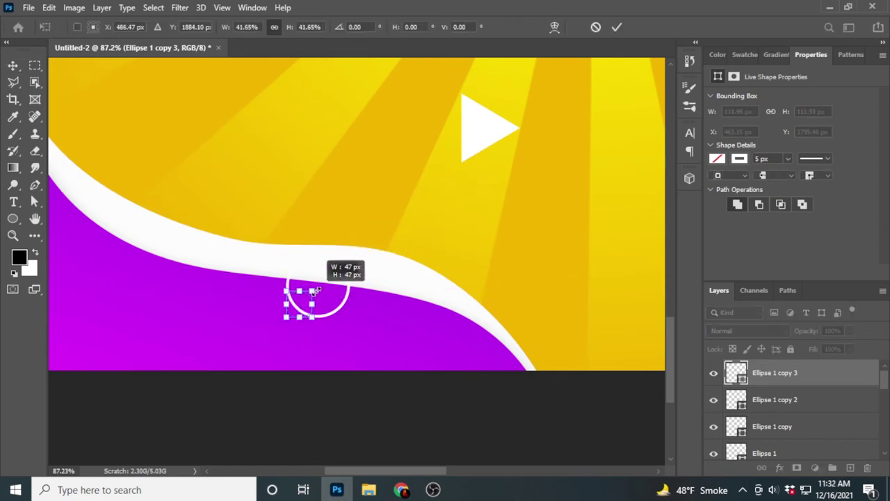
pyautogui.press('Return')
pyautogui.hotkey('ctrl', '0')
# - Add a white triangle copy in the bottom-left purple area
pyautogui.moveTo(120, 334); pyautogui.dragTo(206, 417)
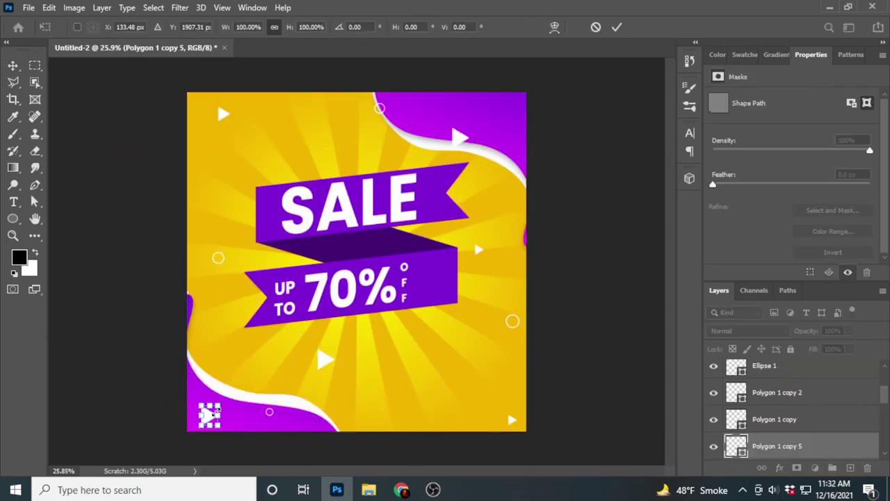
pyautogui.scroll(1, 333, 256)
pyautogui.scroll(1, 361, 256)
pyautogui.scroll(-5, 382, 256)
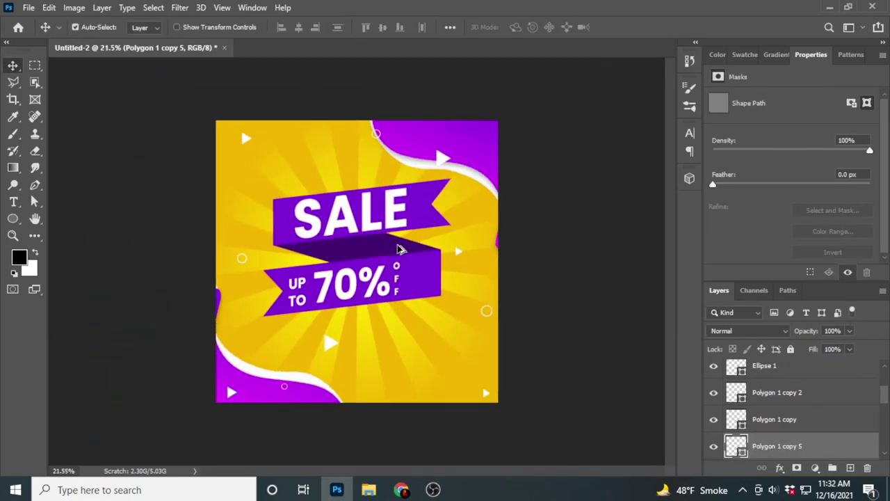
pyautogui.scroll(1, 394, 256)
pyautogui.scroll(1, 393, 256)
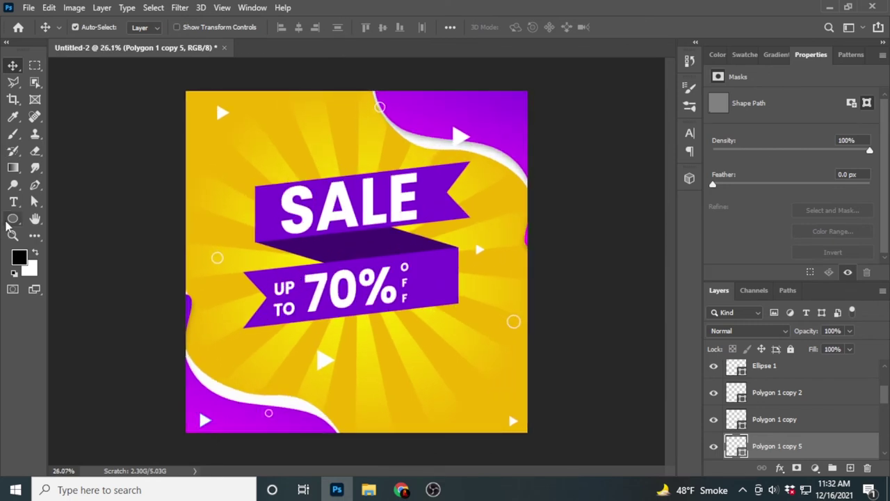
# - Draw a purple bar under the 70% OFF ribbon, slanted to match the ribbon edge
pyautogui.rightClick(8, 220)
pyautogui.click(62, 217)
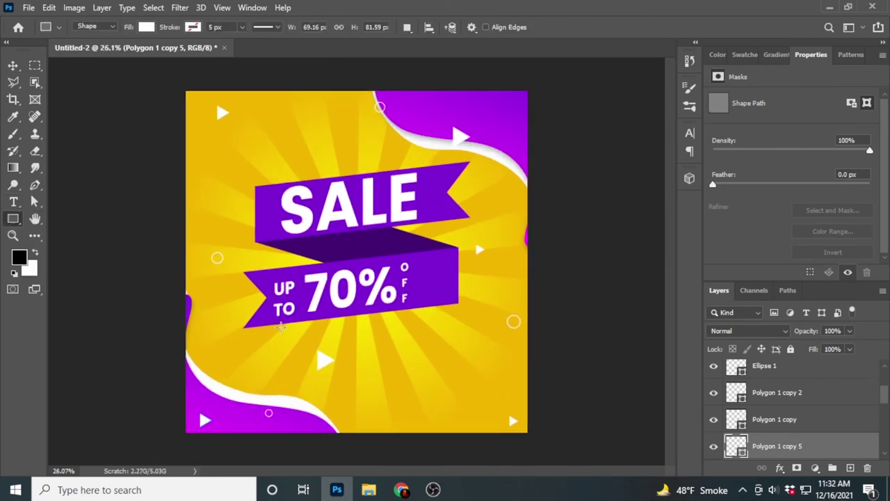
pyautogui.moveTo(404, 324); pyautogui.dragTo(403, 325)
pyautogui.scroll(3, 403, 325)
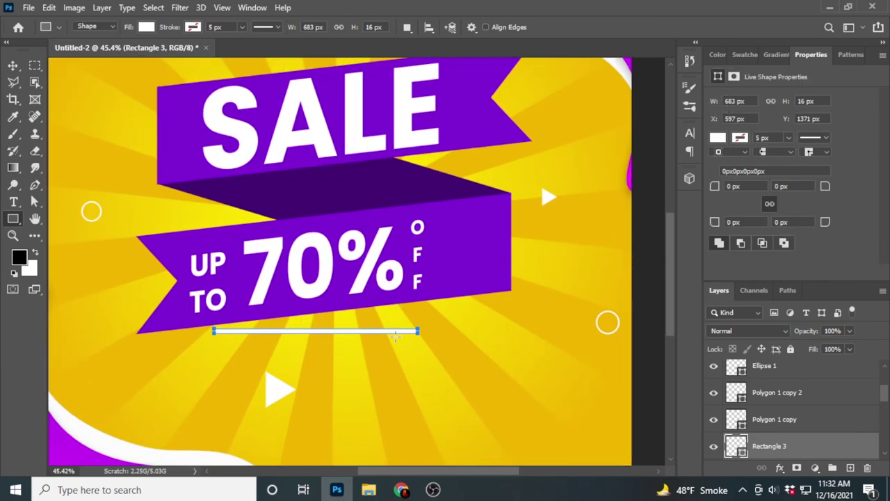
pyautogui.click(146, 27)
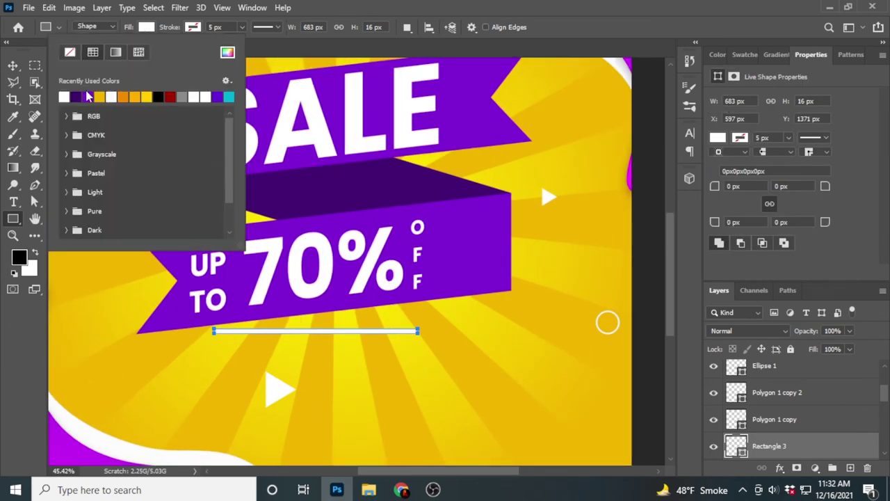
pyautogui.click(89, 97)
pyautogui.click(12, 65)
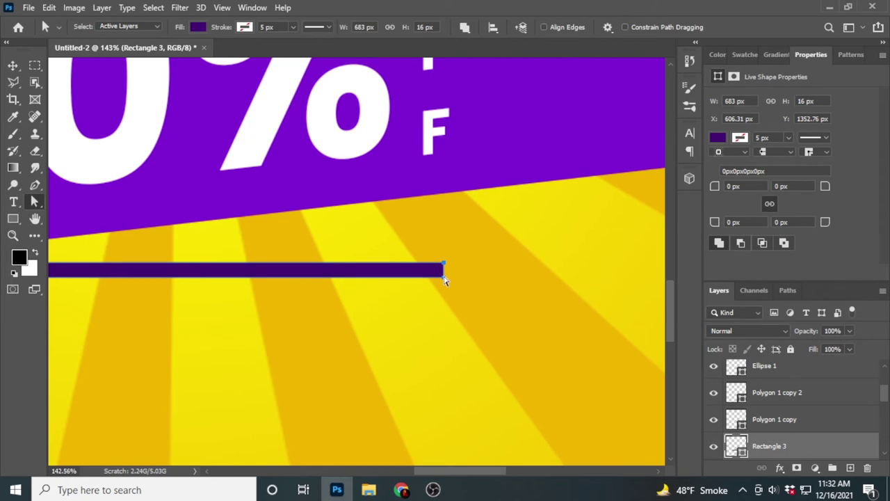
pyautogui.moveTo(445, 280); pyautogui.dragTo(448, 210)
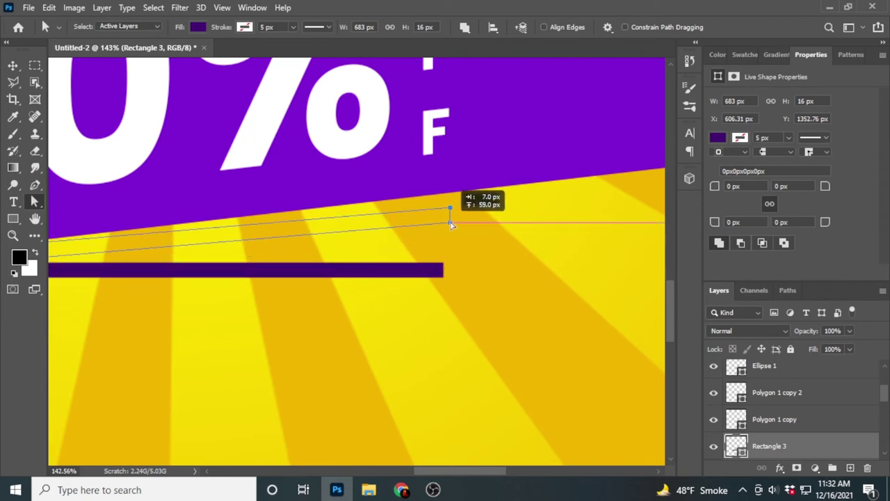
pyautogui.scroll(-5, 340, 253)
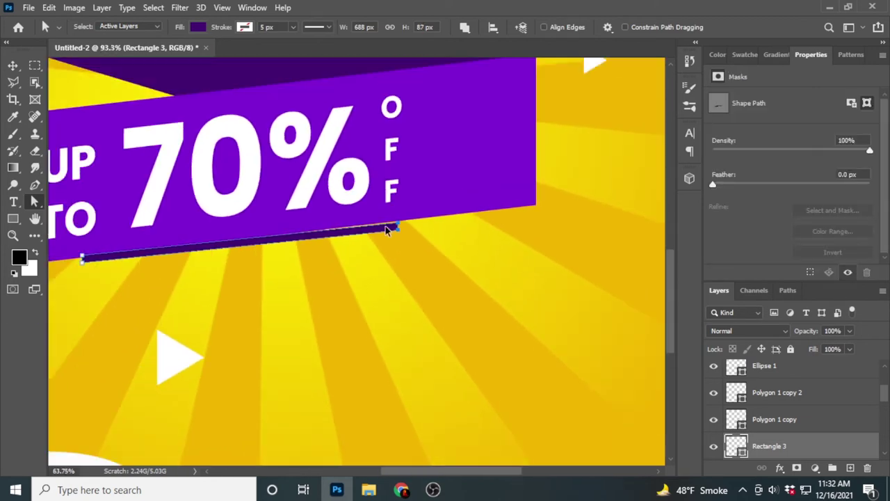
pyautogui.moveTo(389, 224); pyautogui.dragTo(395, 228)
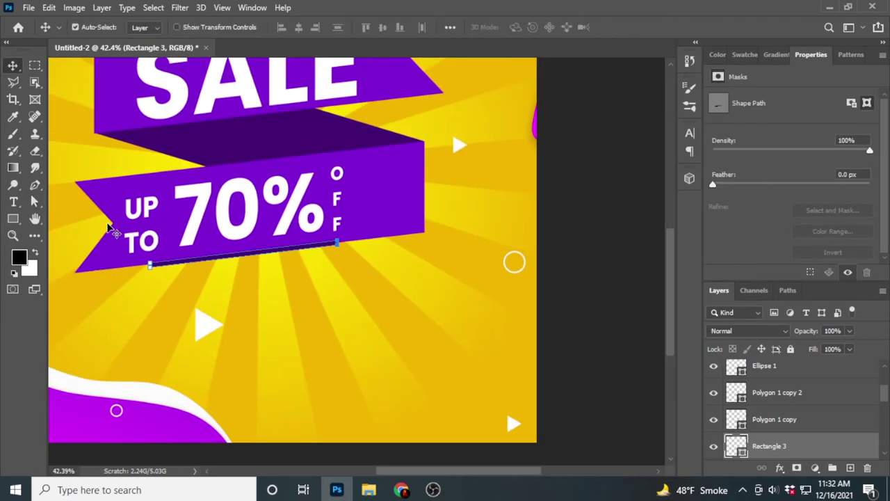
pyautogui.scroll(5, 411, 239)
# - Make the underline bar thinner and place a short copy beneath it
pyautogui.hotkey('ctrl', 't')
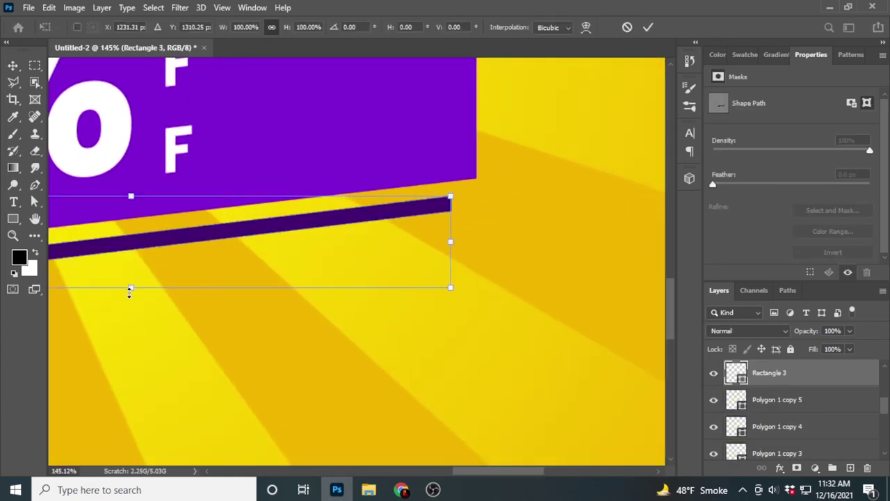
pyautogui.moveTo(452, 195); pyautogui.dragTo(206, 231)
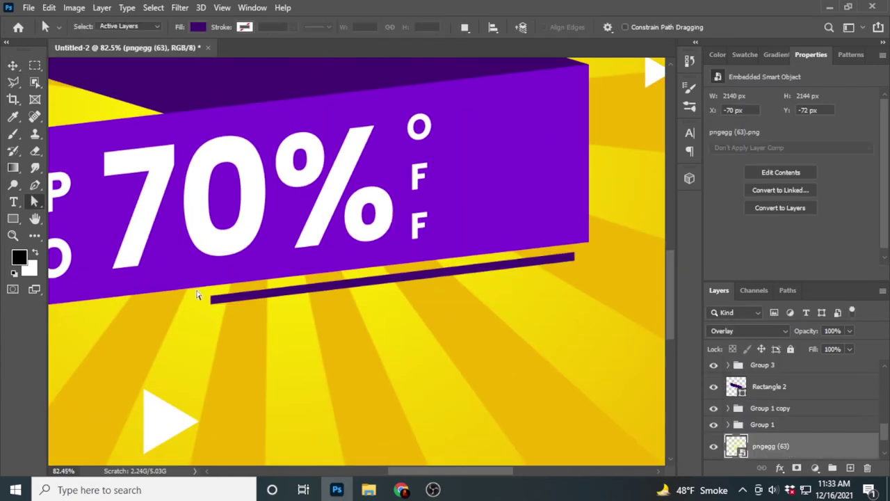
pyautogui.click(765, 390)
pyautogui.click(575, 263)
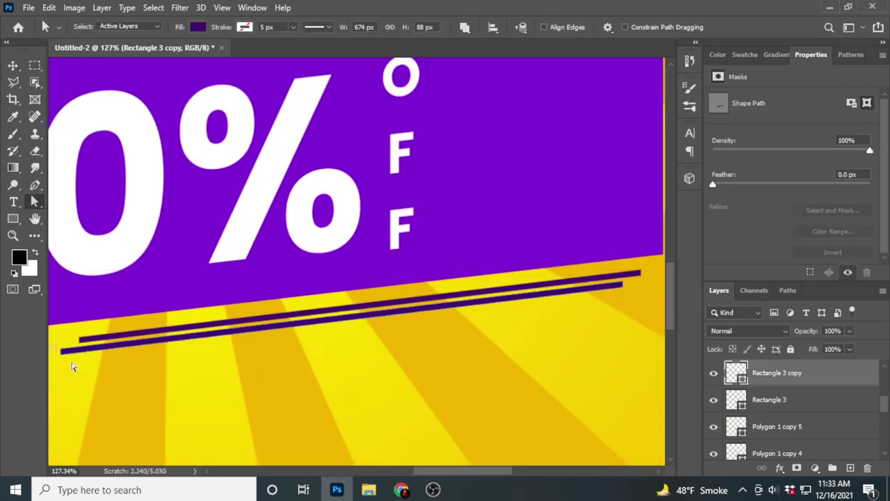
pyautogui.moveTo(434, 313)
pyautogui.mouseDown()
pyautogui.moveTo(519, 308)
pyautogui.moveTo(497, 298)
pyautogui.mouseUp()
pyautogui.press('v')
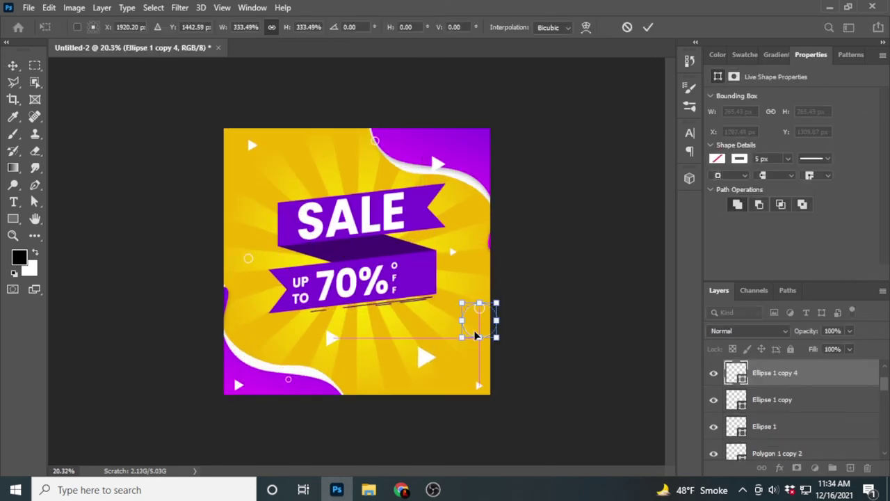
# - Draw a wide rectangle below the underline bars with white fill and white outline
pyautogui.click(648, 26)
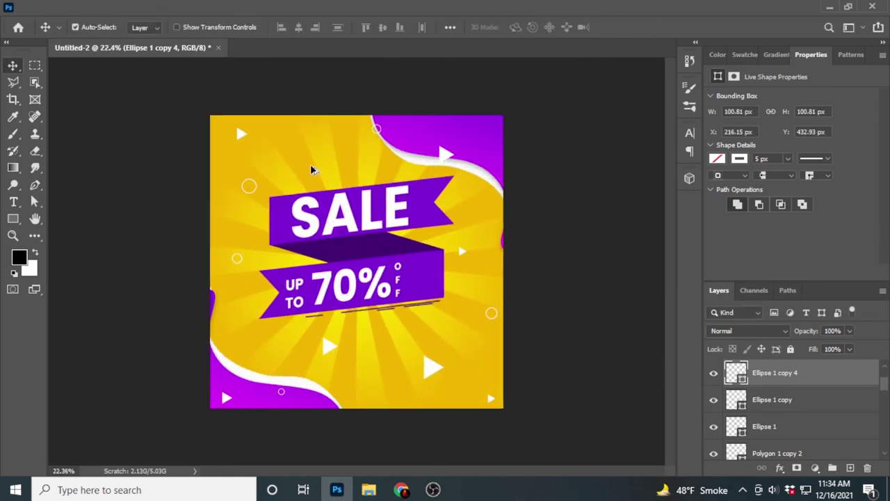
pyautogui.moveTo(409, 359); pyautogui.dragTo(455, 366)
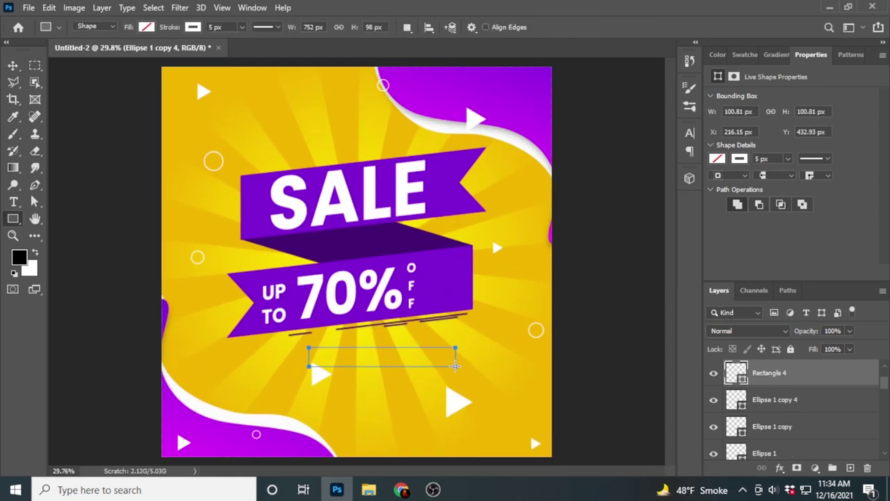
pyautogui.click(740, 139)
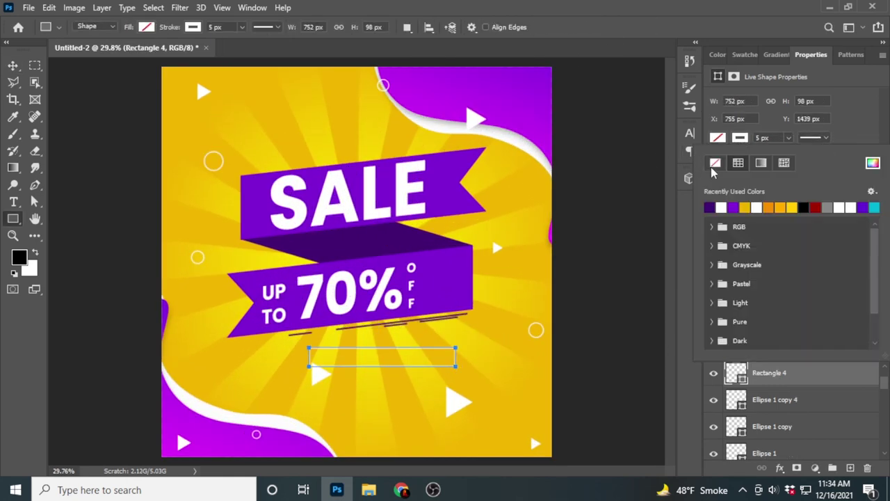
pyautogui.click(721, 206)
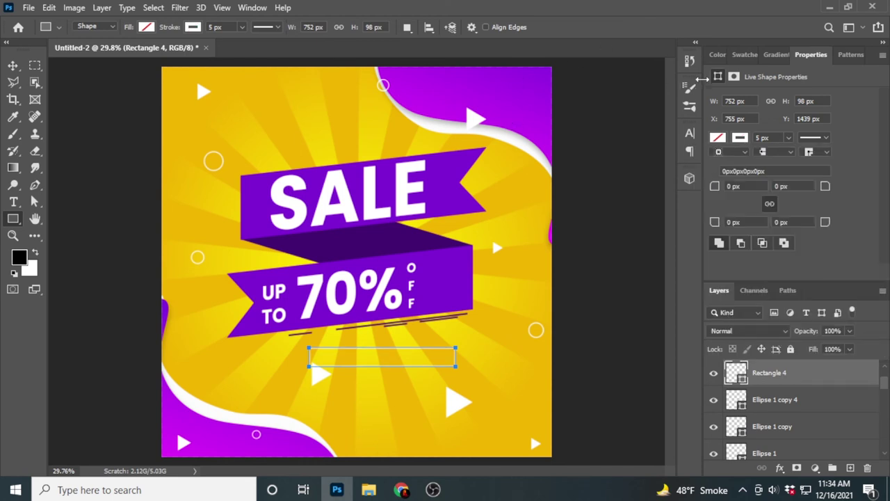
pyautogui.click(740, 138)
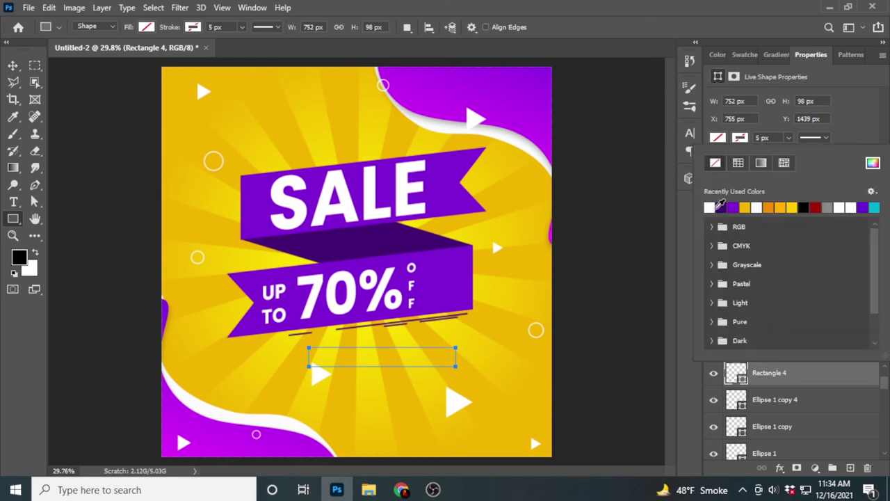
pyautogui.click(718, 207)
# - Pull up one corner of the white bar so it slants
pyautogui.press('a')
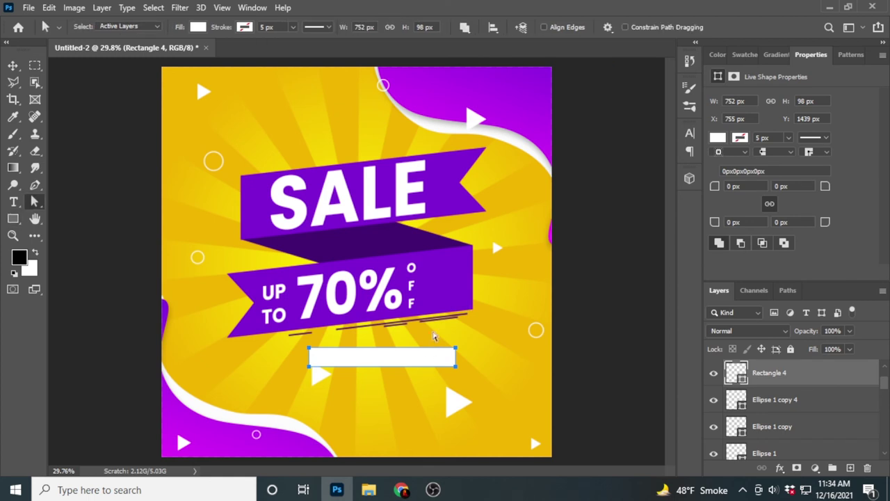
pyautogui.moveTo(456, 368); pyautogui.dragTo(459, 356)
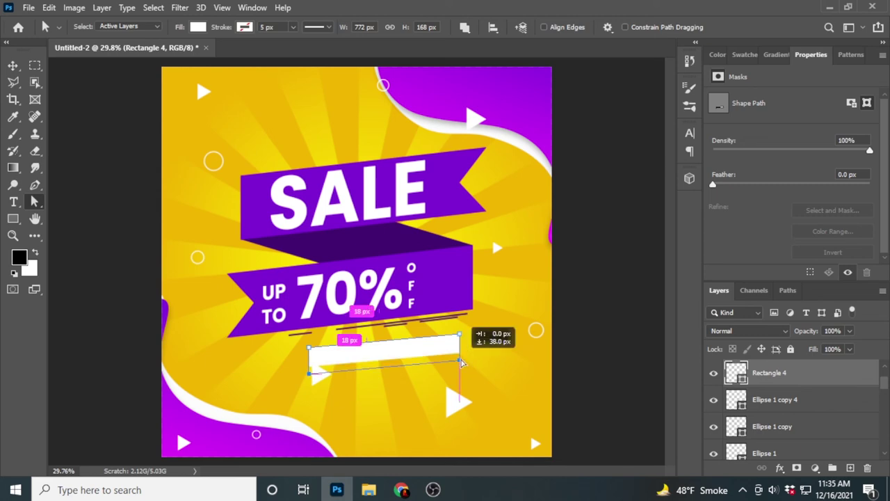
pyautogui.scroll(3, 459, 356)
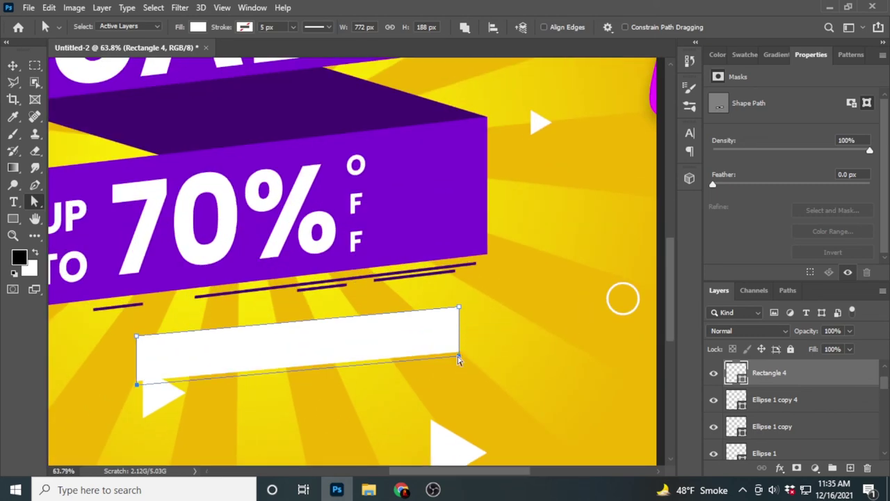
pyautogui.scroll(-3, 459, 356)
pyautogui.press('v')
pyautogui.click(490, 337)
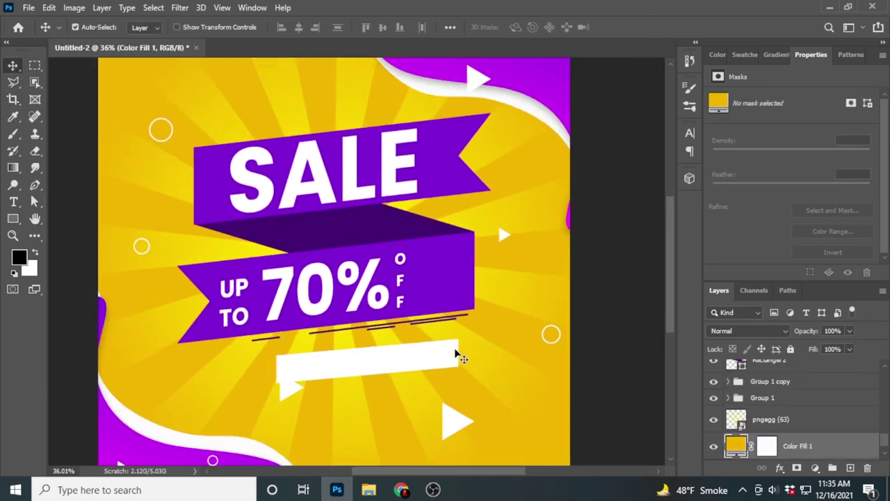
# - Shorten the white bar and move it up and right beneath the underlines
pyautogui.press('a')
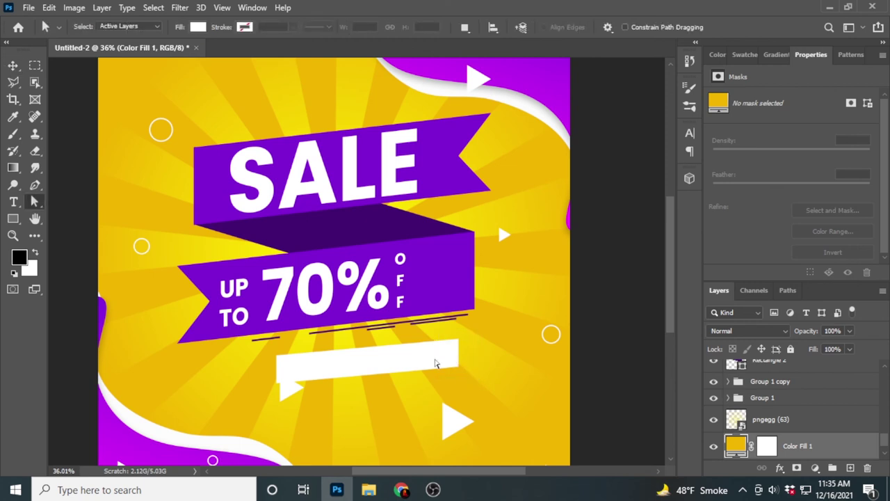
pyautogui.press('v')
pyautogui.click(428, 358)
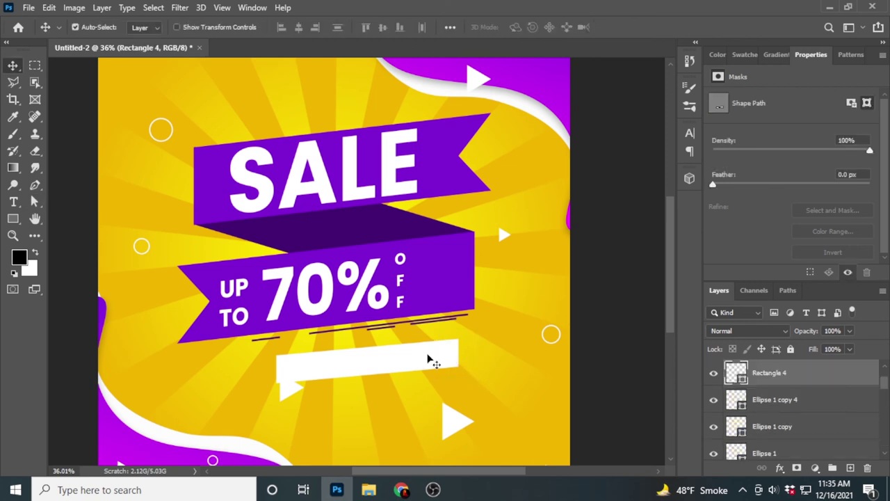
pyautogui.press('a')
pyautogui.moveTo(465, 375); pyautogui.dragTo(423, 376)
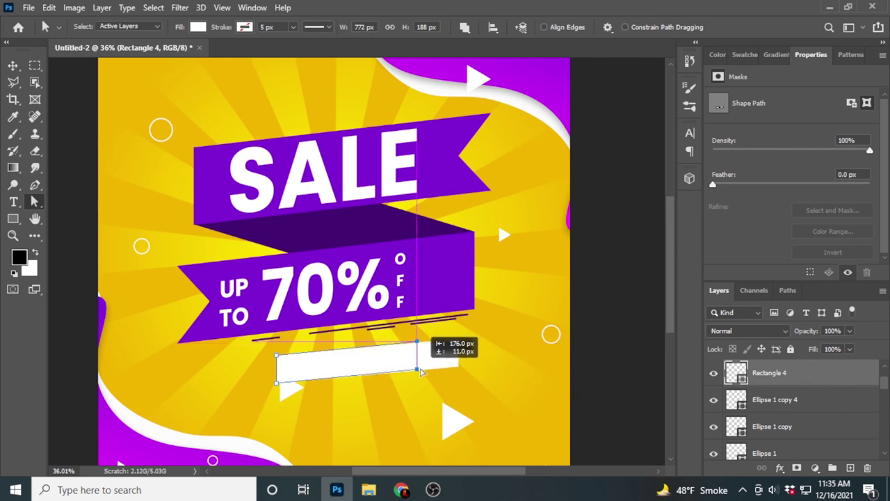
pyautogui.click(13, 65)
pyautogui.moveTo(337, 376); pyautogui.dragTo(393, 362)
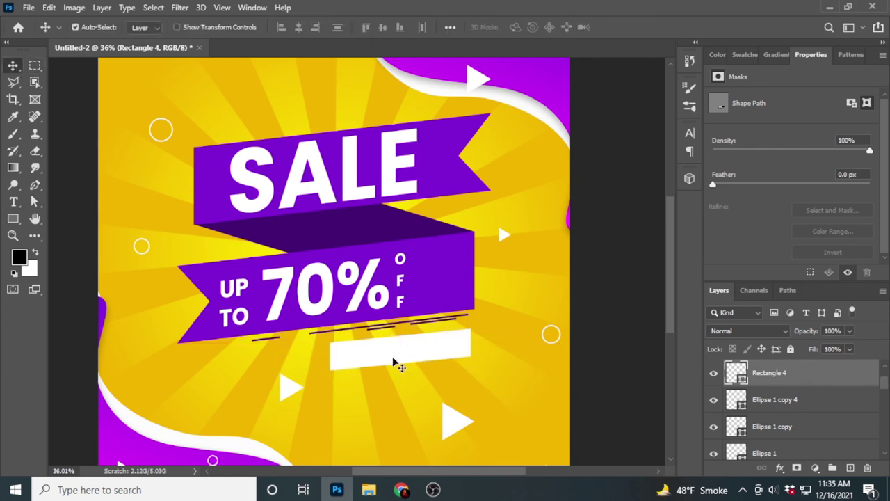
pyautogui.press('t')
pyautogui.click(367, 356)
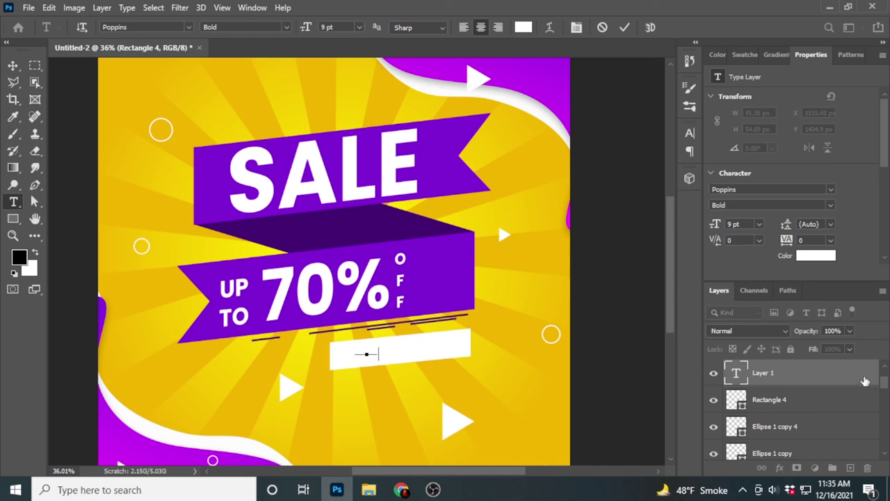
# - Colour the SHOP NOW text with the ribbon's purple
pyautogui.click(865, 380)
pyautogui.write('Shop Now')
pyautogui.click(820, 257)
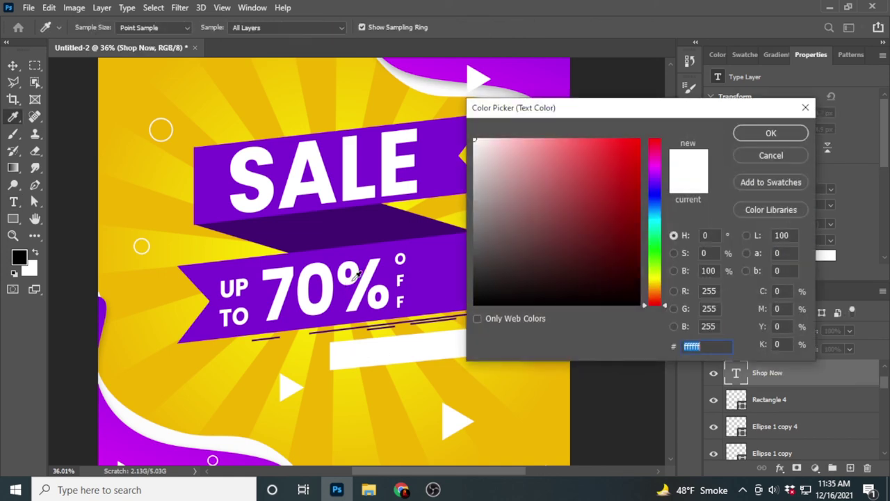
pyautogui.click(455, 271)
pyautogui.click(771, 133)
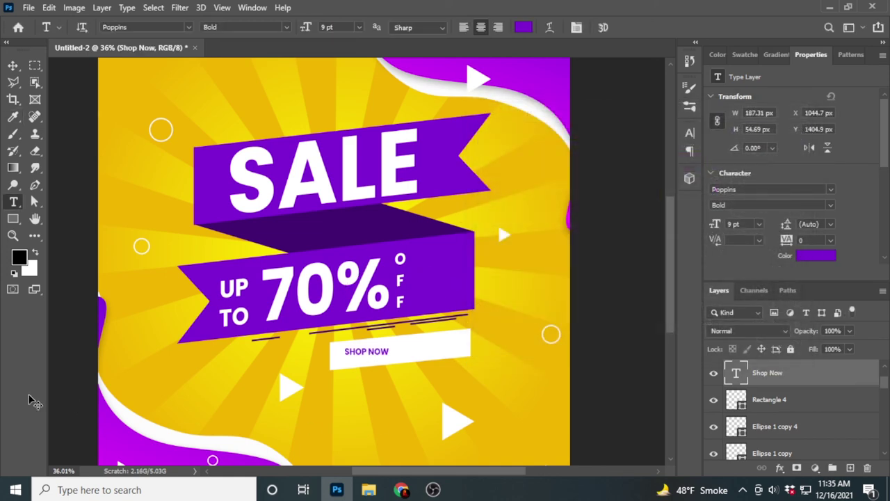
# - Enlarge SHOP NOW, tilt it to match the bar's slant, and nudge it down
pyautogui.hotkey('ctrl', 't')
pyautogui.moveTo(391, 355); pyautogui.dragTo(459, 355)
pyautogui.click(649, 28)
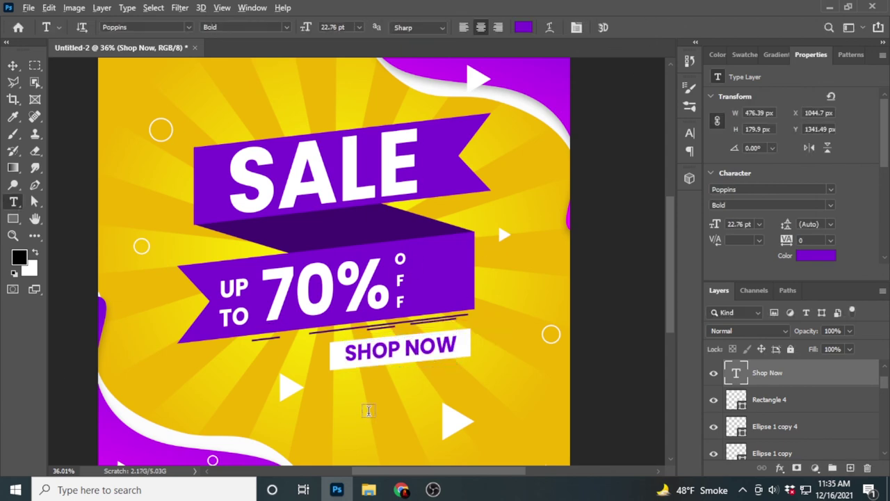
pyautogui.scroll(2, 417, 348)
pyautogui.scroll(3, 415, 350)
pyautogui.moveTo(449, 288); pyautogui.dragTo(451, 290)
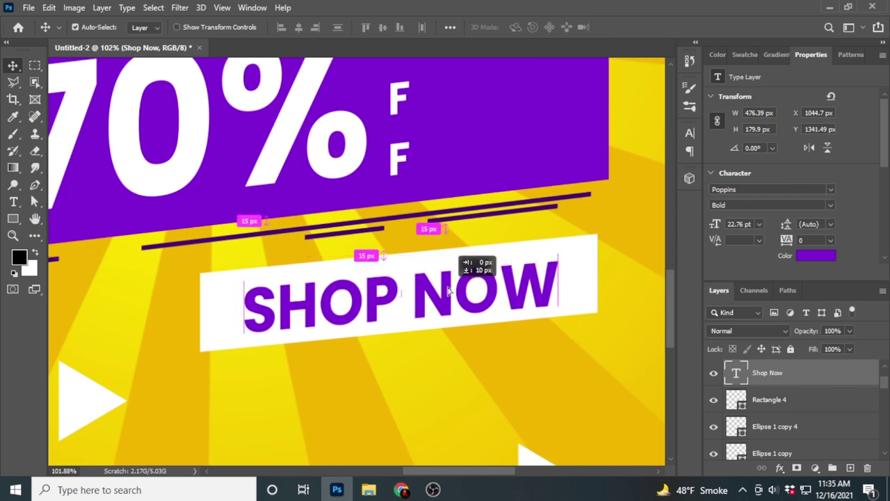
pyautogui.keyDown('alt'); pyautogui.scroll(-3, 457, 287); pyautogui.keyUp('alt')
pyautogui.scroll(5, 457, 287)
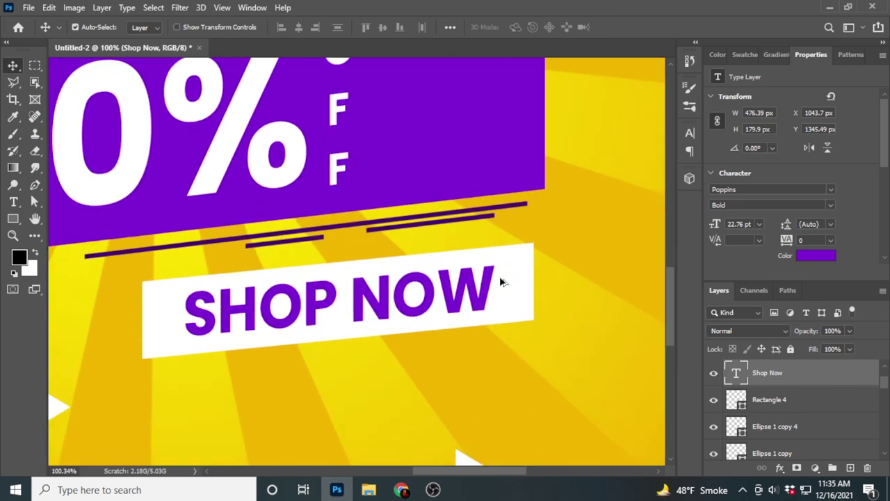
pyautogui.scroll(1, 499, 278)
# - Scale the white bar and SHOP NOW text together to about 121% beneath the ribbons
pyautogui.moveTo(449, 299); pyautogui.dragTo(417, 282)
pyautogui.keyDown('shift'); pyautogui.click(746, 384); pyautogui.keyUp('shift')
pyautogui.hotkey('ctrl', '0')
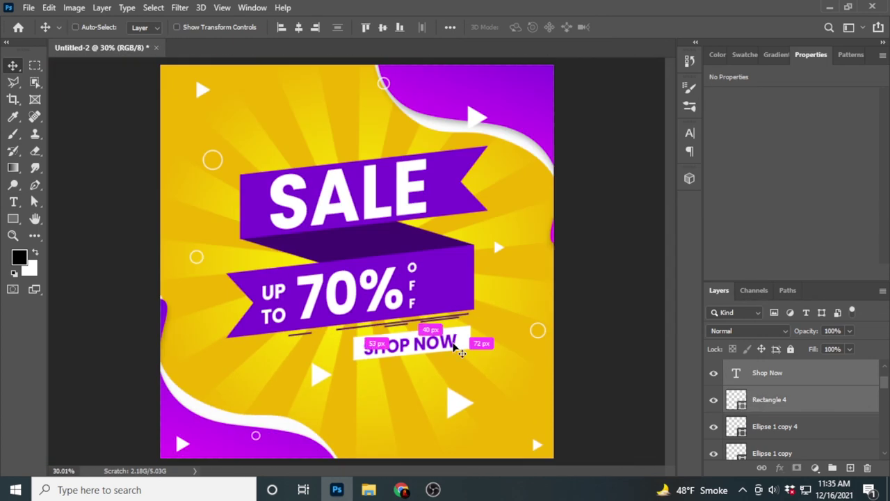
pyautogui.hotkey('ctrl', 't')
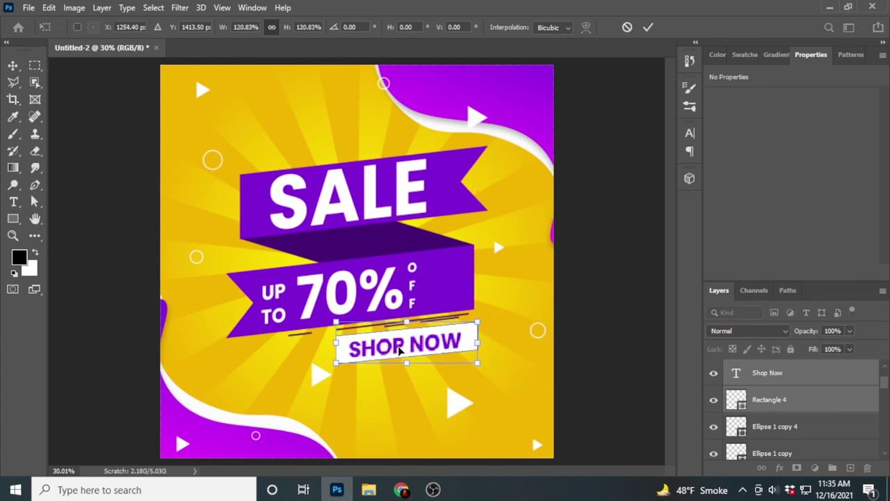
pyautogui.click(648, 27)
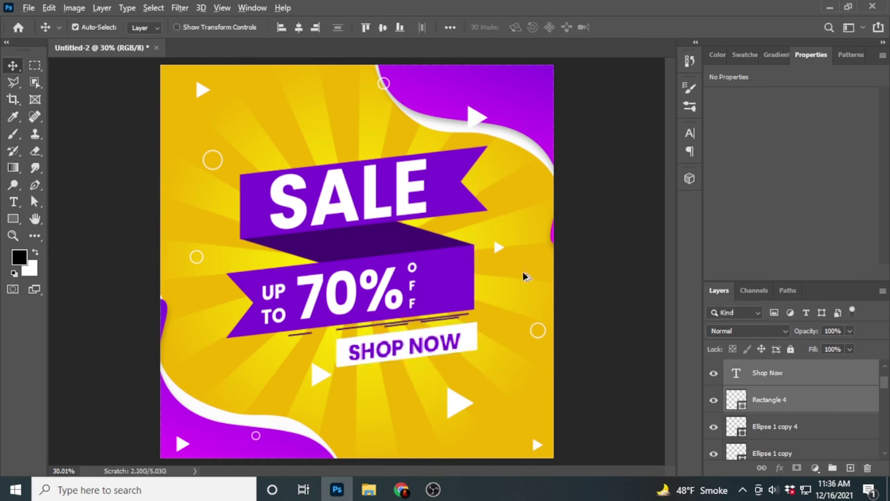
pyautogui.keyDown('alt'); pyautogui.scroll(-2, 546, 294); pyautogui.keyUp('alt')
pyautogui.keyDown('alt'); pyautogui.scroll(1, 536, 301); pyautogui.keyUp('alt')
pyautogui.keyDown('alt'); pyautogui.scroll(1, 534, 303); pyautogui.keyUp('alt')
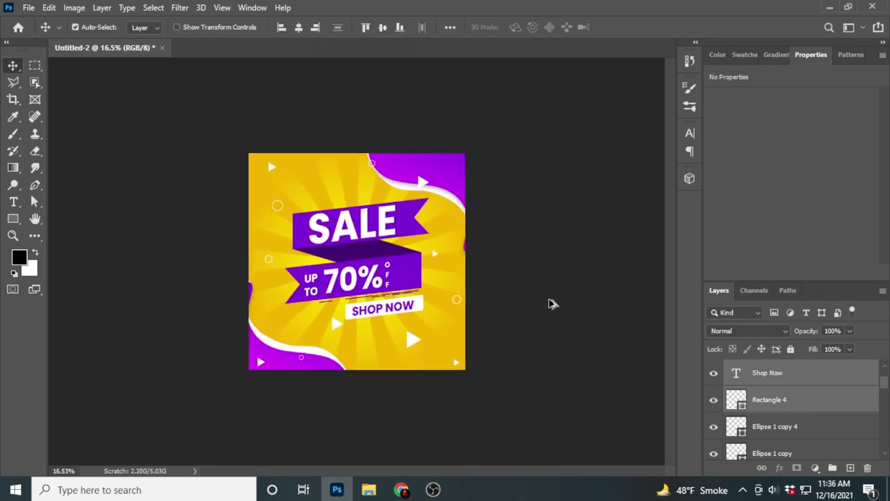